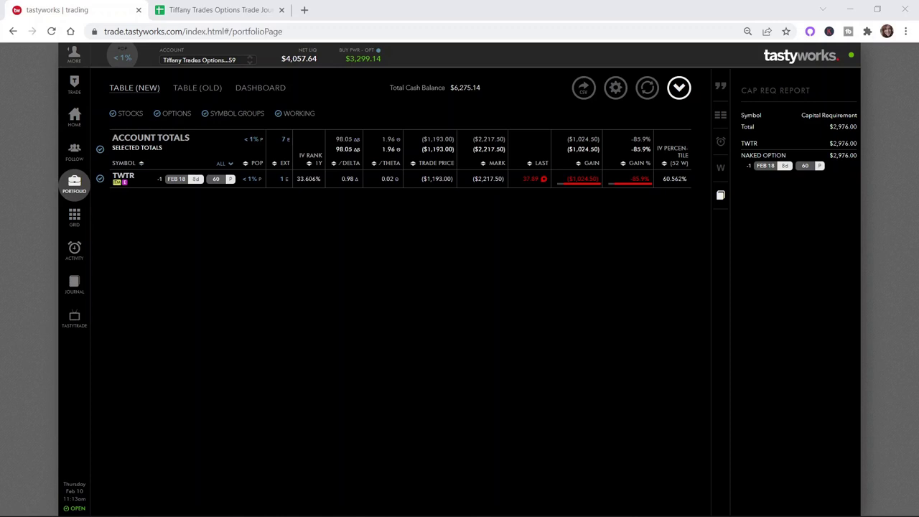
# Switch to the trade journal spreadsheet, check the 2021 Trade Journal sheet, then return to the 2022 sheet
pyautogui.click(252, 15)
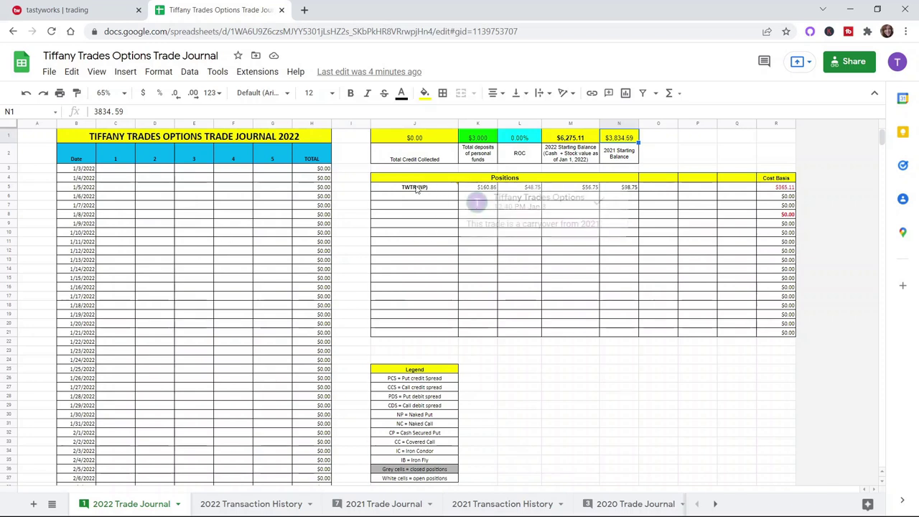
pyautogui.moveTo(416, 189)
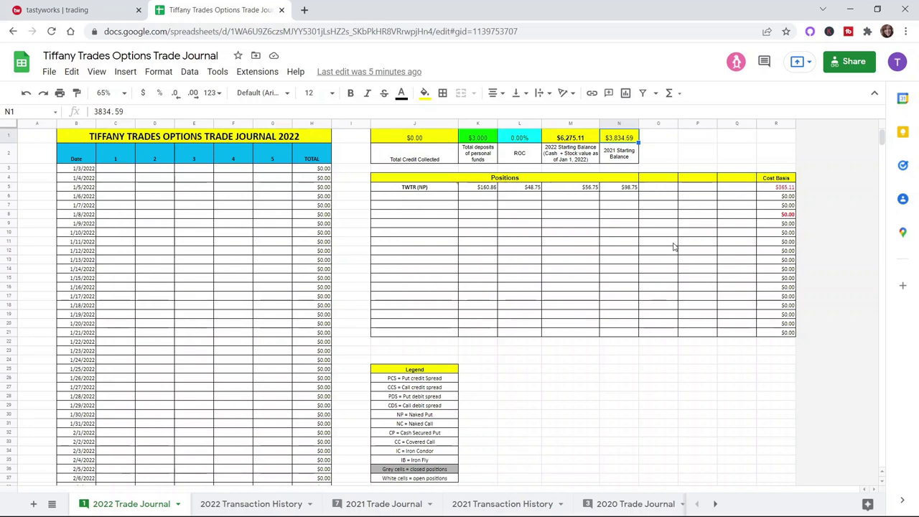
pyautogui.click(374, 504)
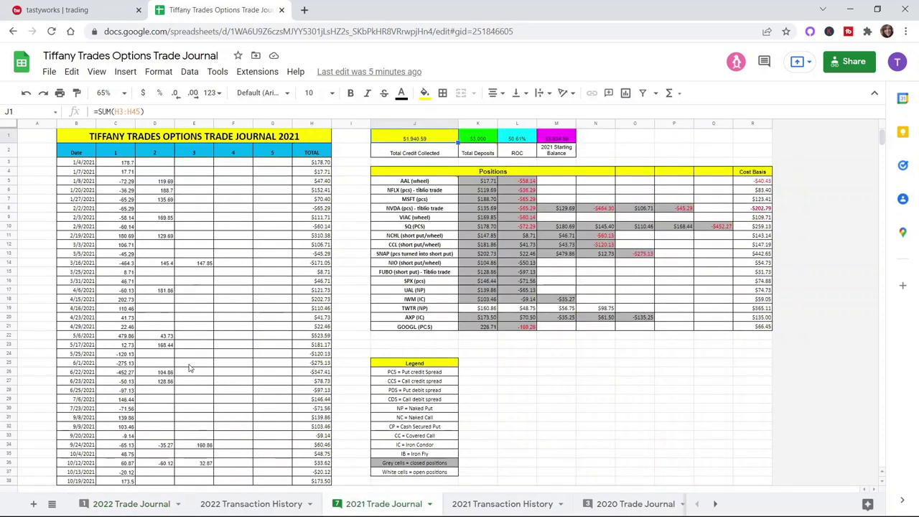
pyautogui.scroll(-5, 189, 365)
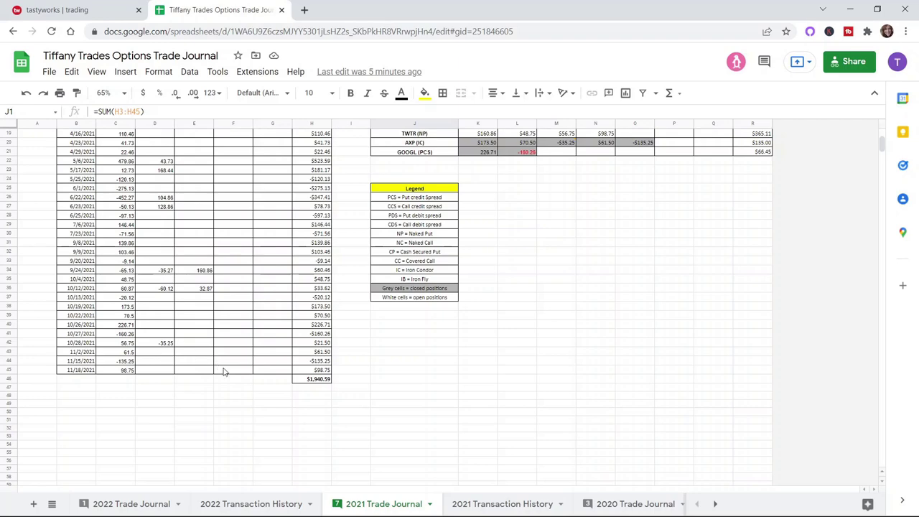
pyautogui.scroll(3, 222, 371)
pyautogui.click(132, 504)
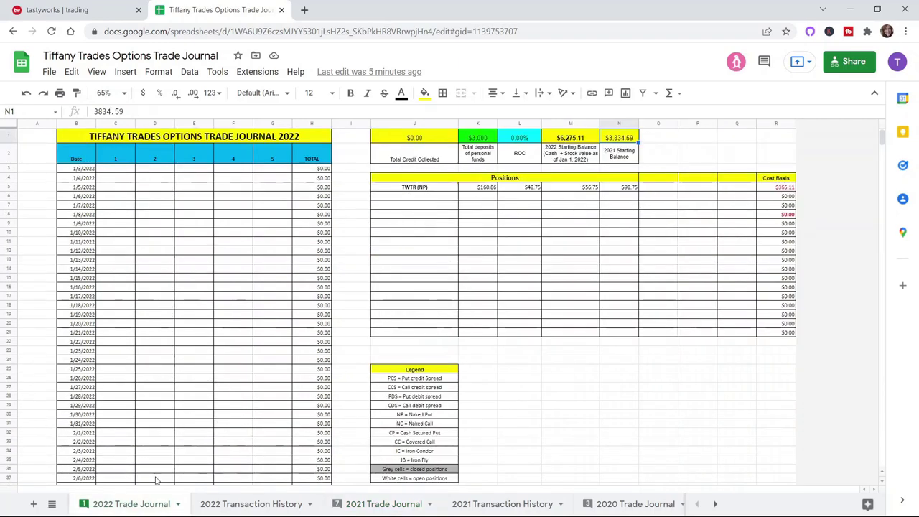
# Go back to the tastyworks portfolio showing the short TWTR Feb 18 60 put
pyautogui.click(54, 10)
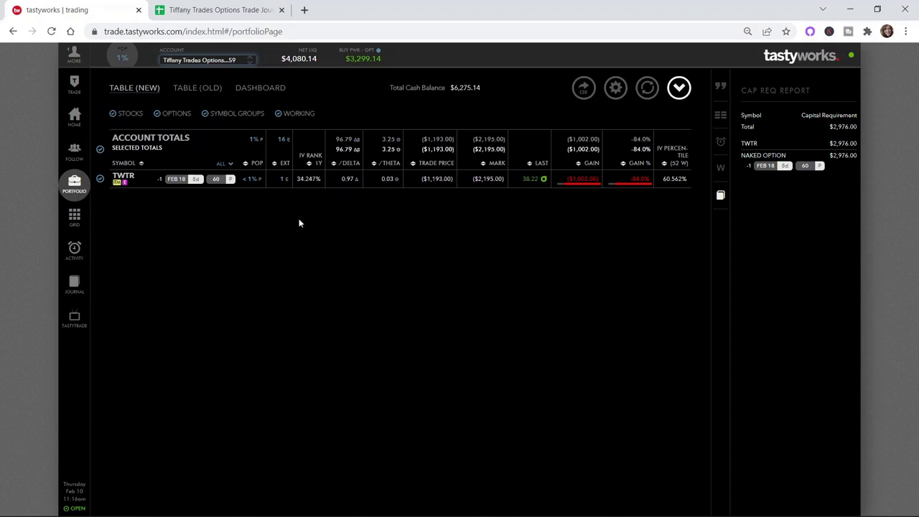
# Select the TWTR put position and start a Roll Positions order for it
pyautogui.click(218, 181)
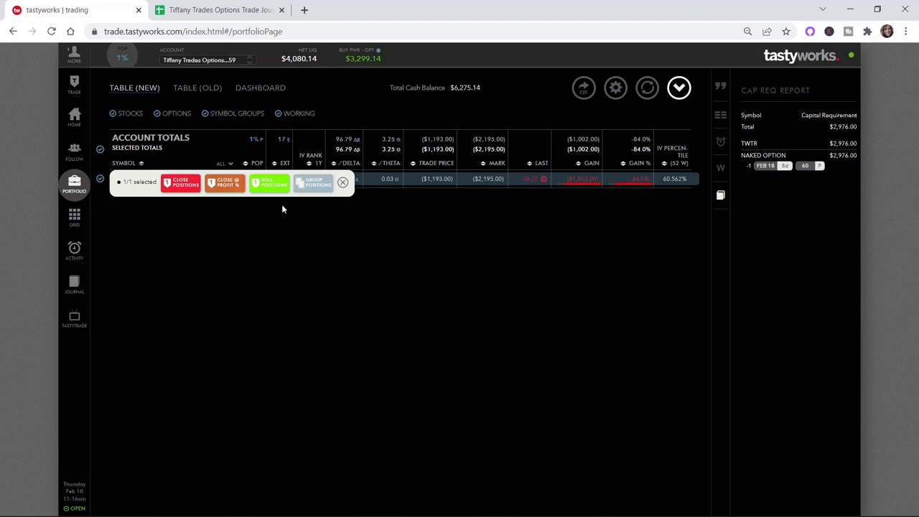
pyautogui.click(344, 183)
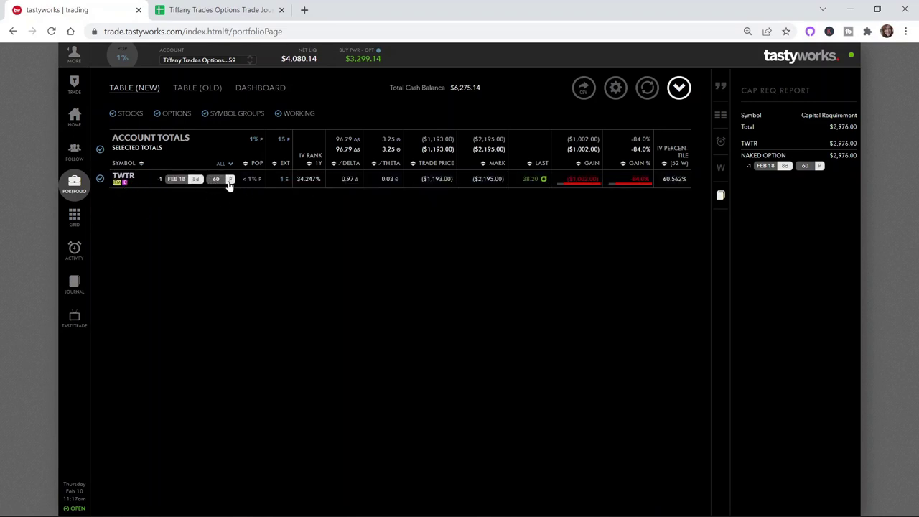
pyautogui.click(217, 181)
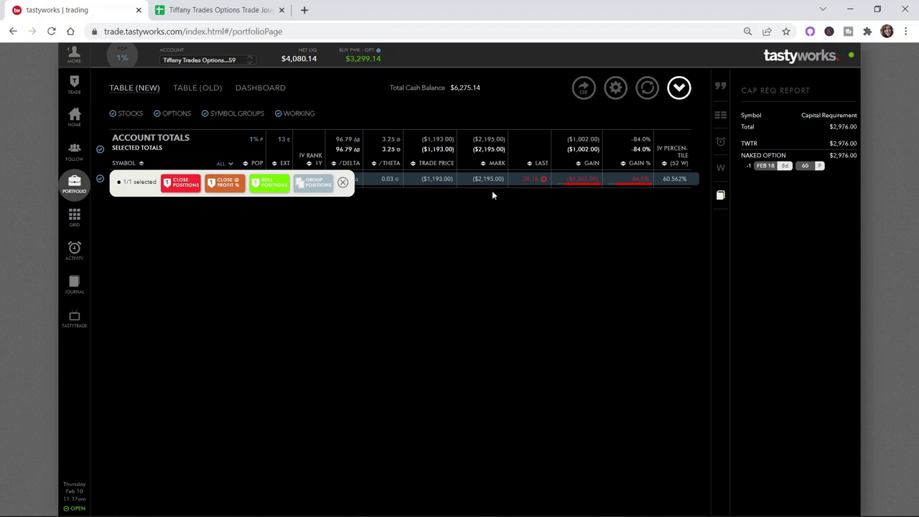
pyautogui.click(266, 188)
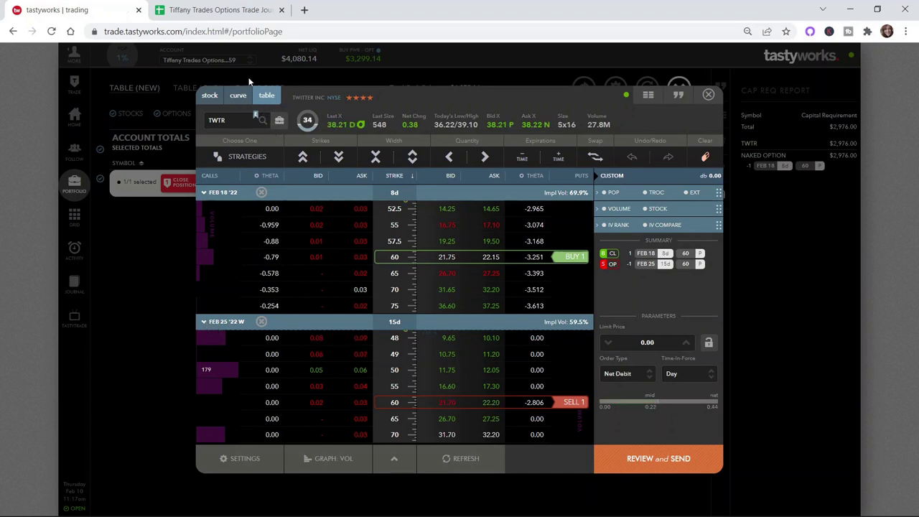
# Remove the FEB 25 '22 W expiration section from the roll's new leg
pyautogui.click(203, 322)
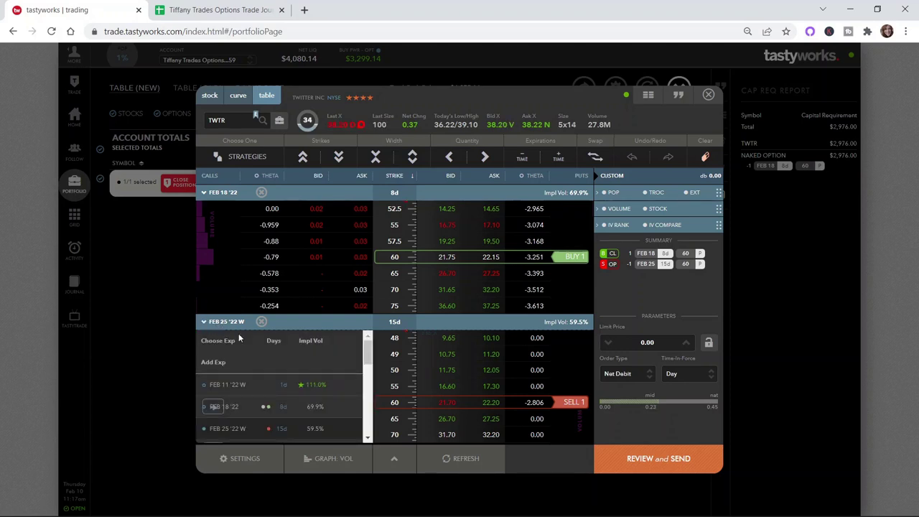
pyautogui.scroll(-3, 278, 367)
pyautogui.scroll(-3, 277, 368)
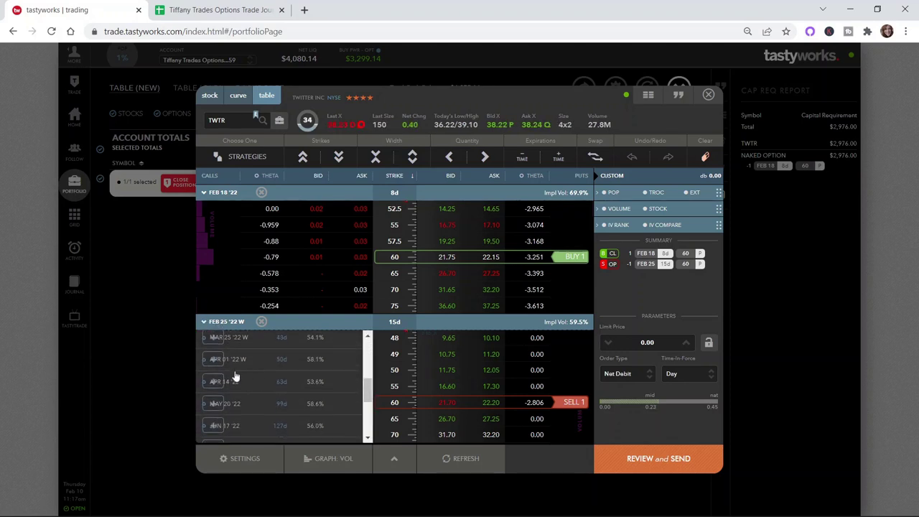
pyautogui.scroll(-3, 242, 399)
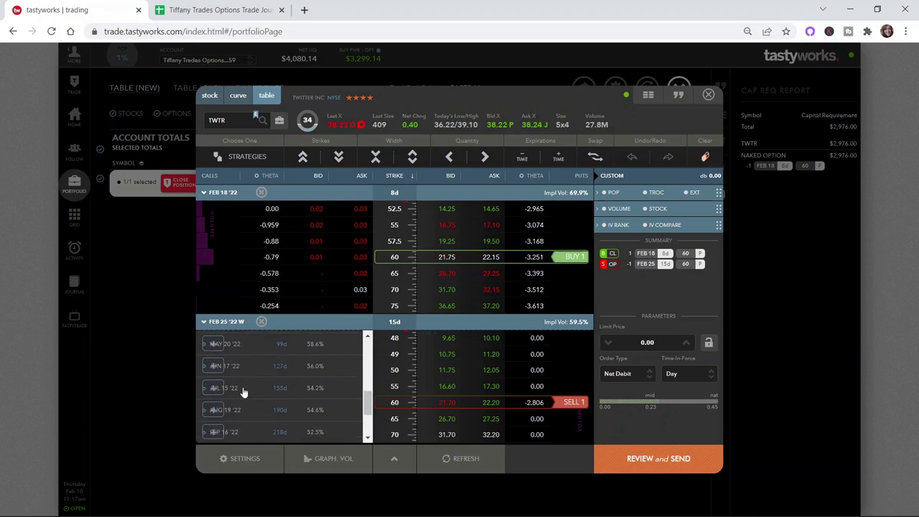
pyautogui.click(262, 321)
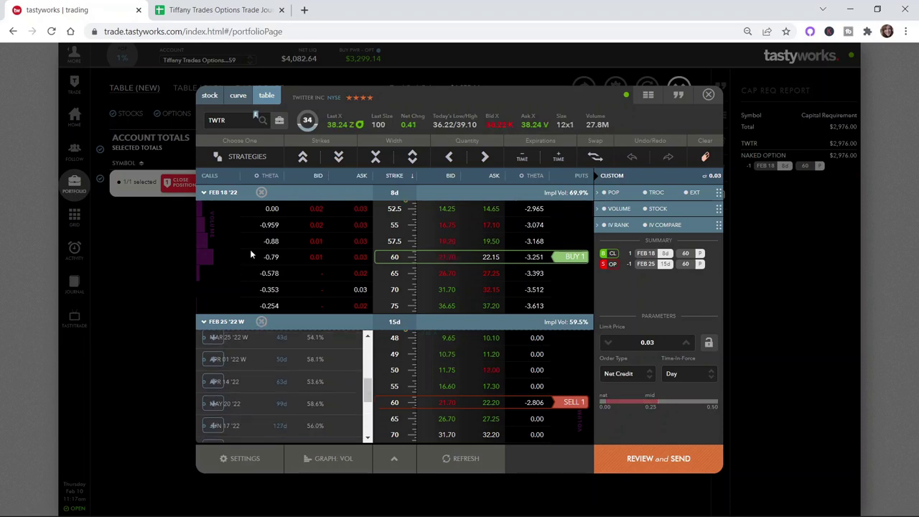
# On the profit curve chart, place the short put at the 60 strike on the May 20 expiration
pyautogui.click(237, 97)
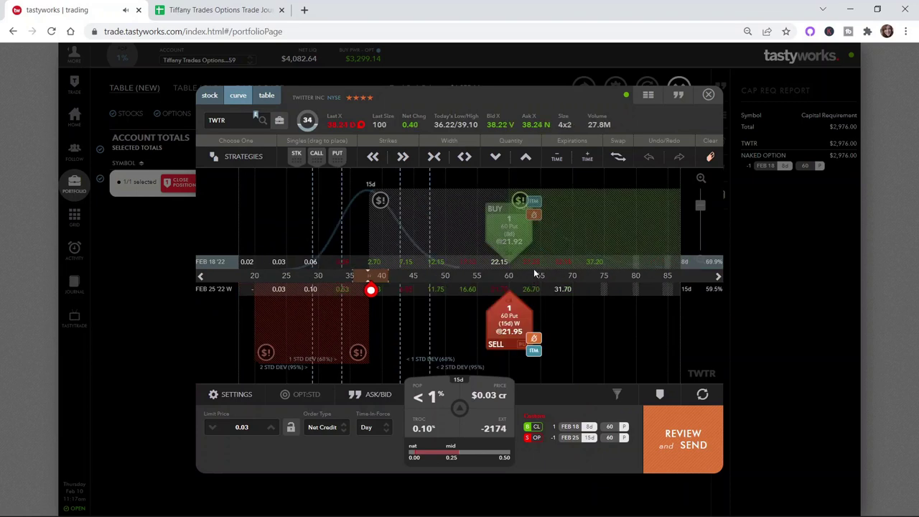
pyautogui.hscroll(5, 438, 285)
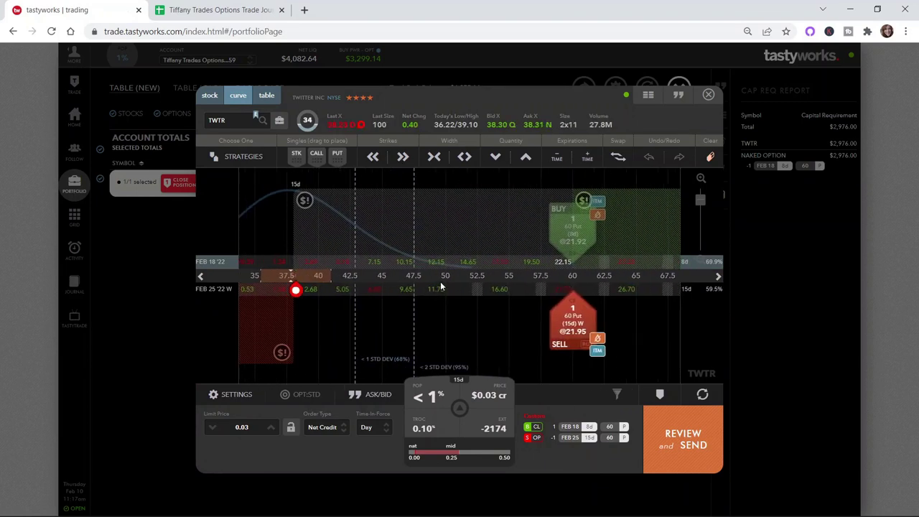
pyautogui.moveTo(557, 317); pyautogui.dragTo(533, 327)
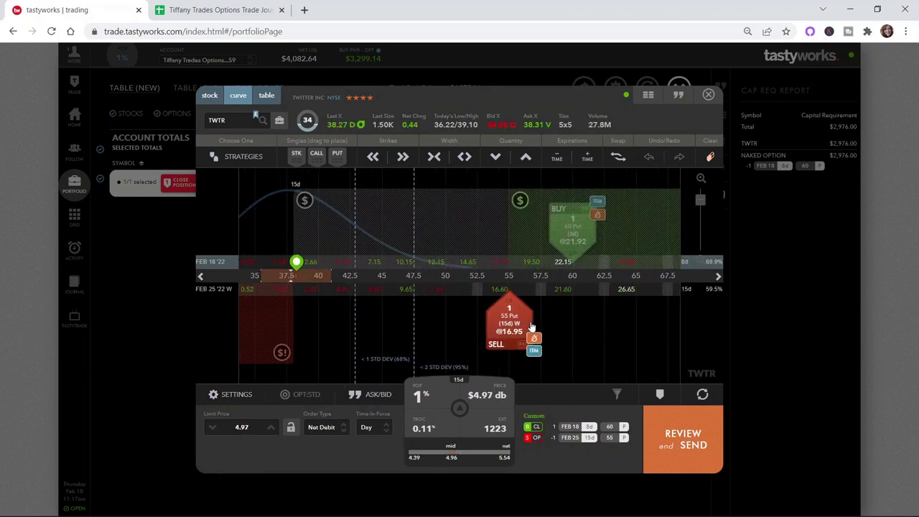
pyautogui.click(587, 158)
pyautogui.click(587, 158)
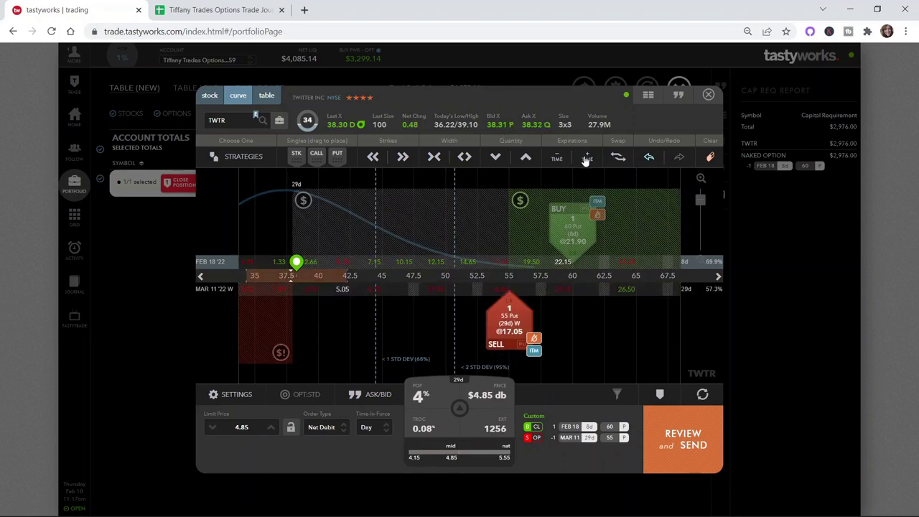
pyautogui.click(587, 160)
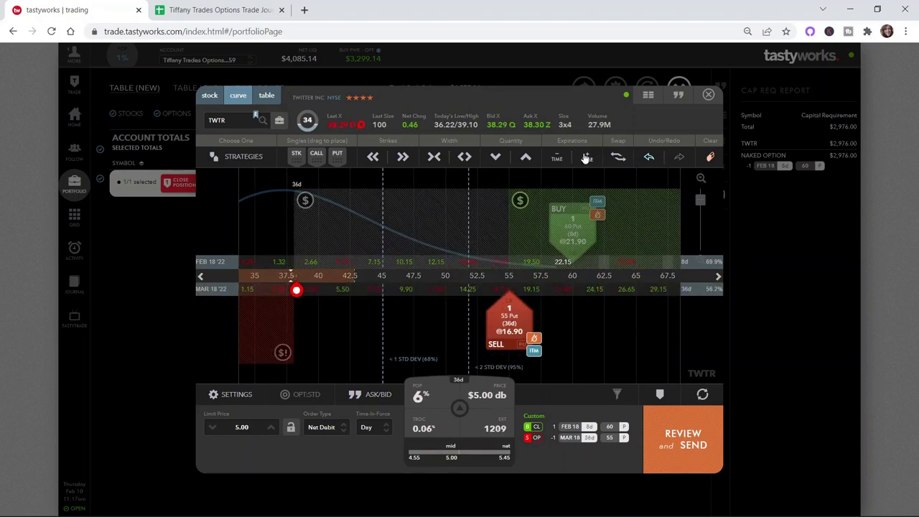
pyautogui.click(587, 158)
pyautogui.click(587, 159)
pyautogui.moveTo(518, 331); pyautogui.dragTo(571, 311)
pyautogui.click(587, 159)
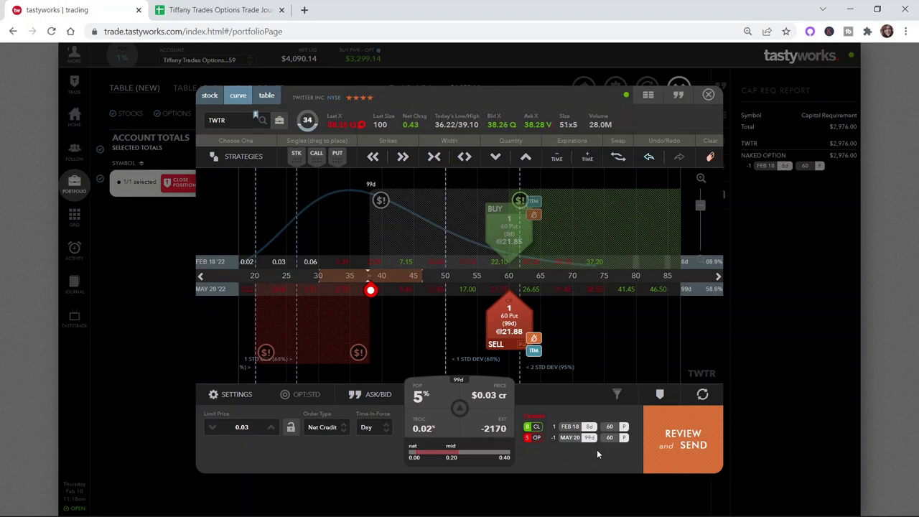
pyautogui.click(558, 159)
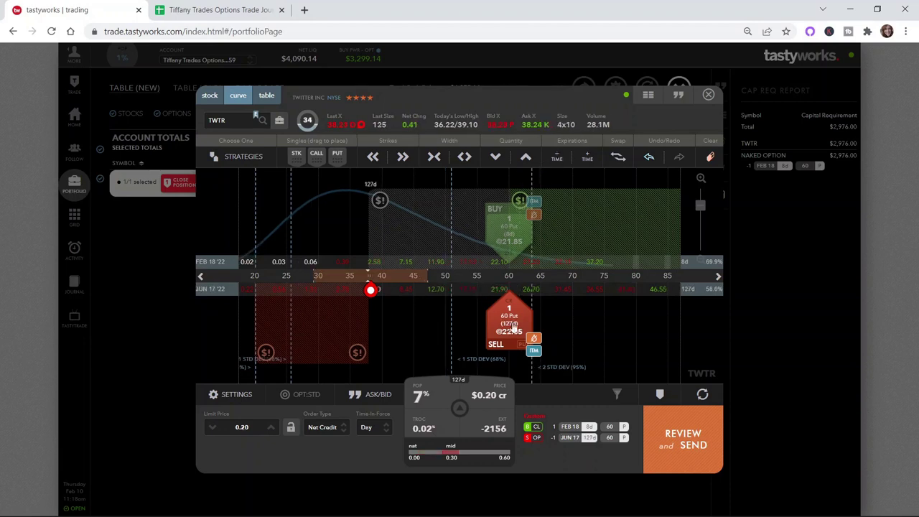
pyautogui.click(550, 157)
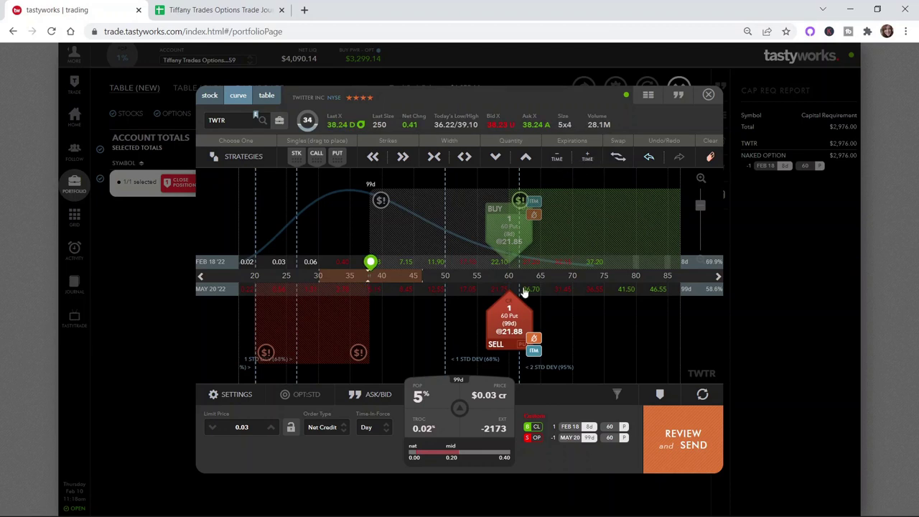
# Keep the short 60 put on May 20 at a 0.15 net credit and review the roll order
pyautogui.click(587, 159)
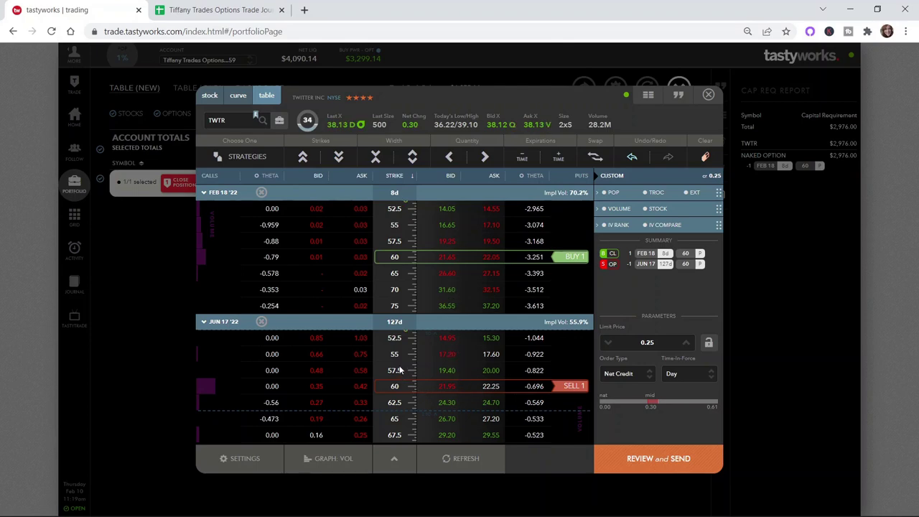
pyautogui.click(237, 95)
pyautogui.click(266, 95)
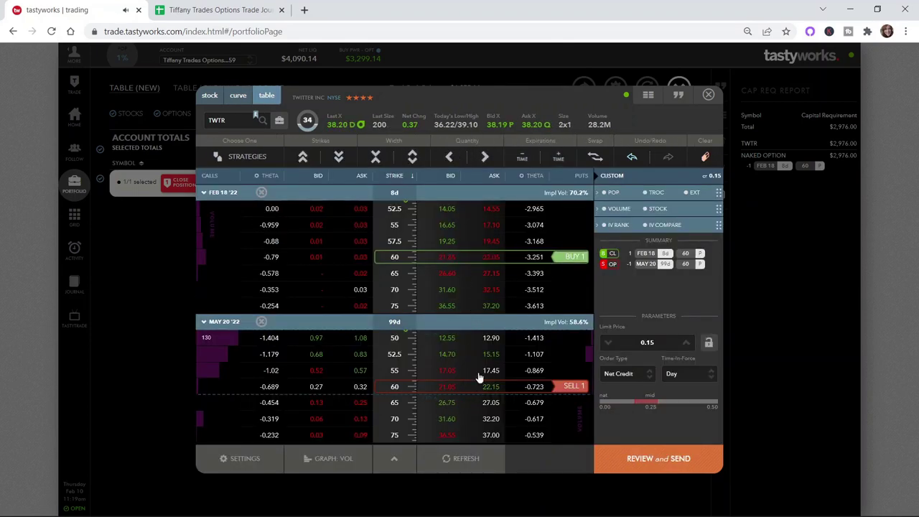
pyautogui.click(238, 97)
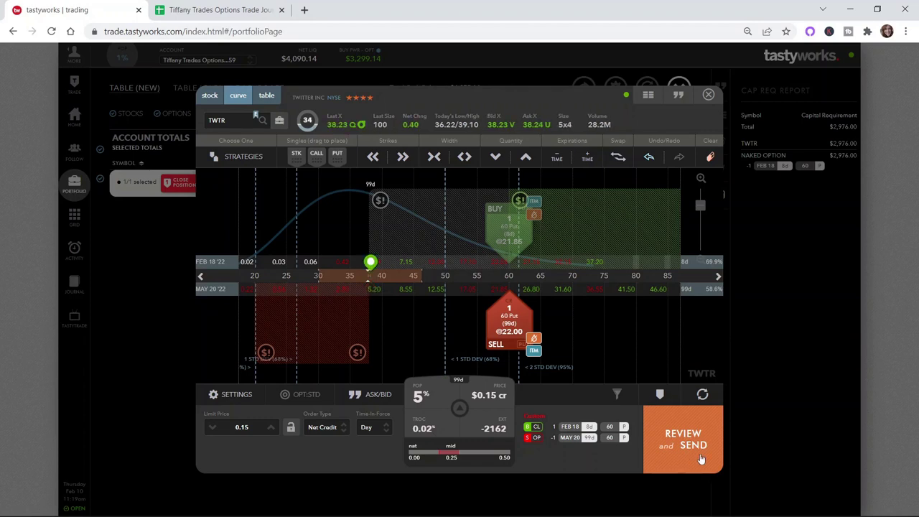
pyautogui.click(689, 440)
# Send the TWTR roll, confirm the filled put transactions in Activity history, then return to the journal
pyautogui.click(690, 440)
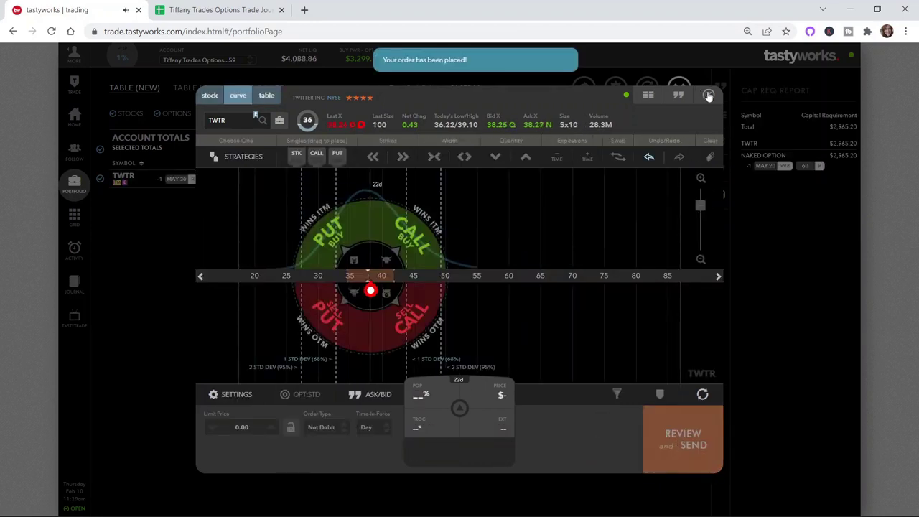
pyautogui.click(708, 95)
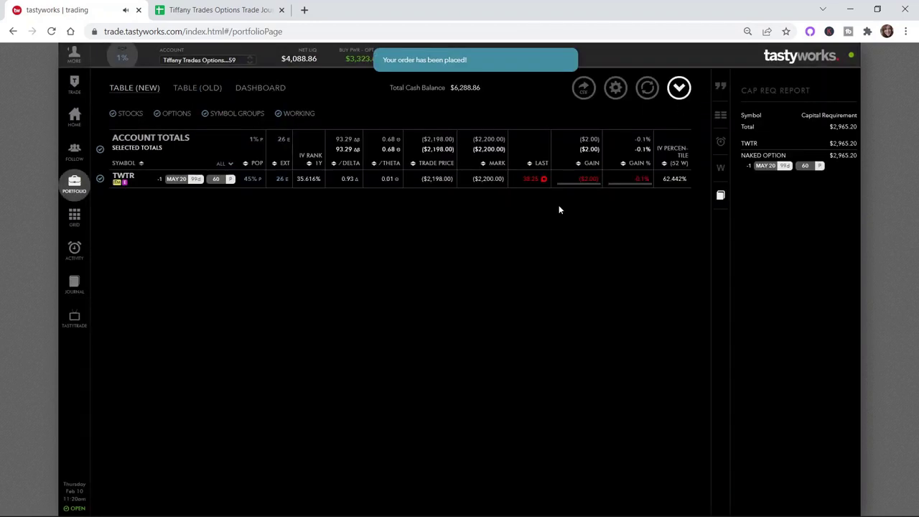
pyautogui.click(72, 252)
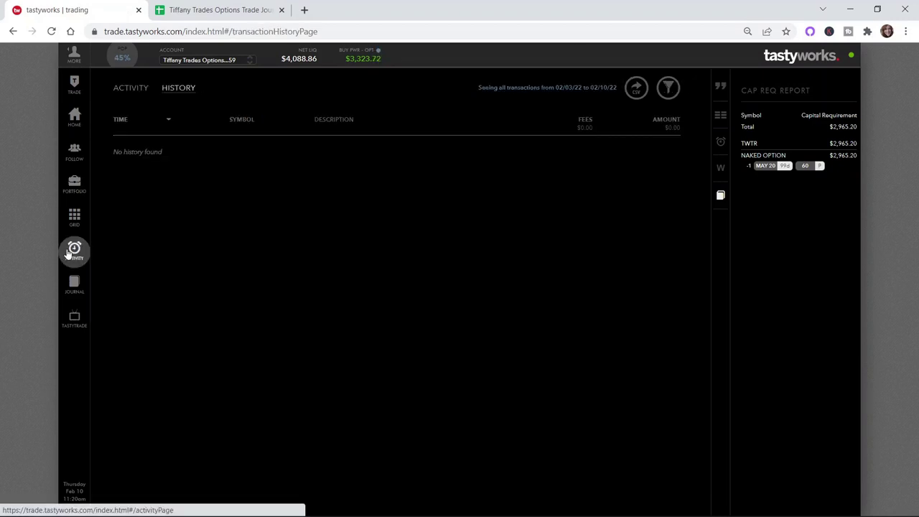
pyautogui.click(119, 91)
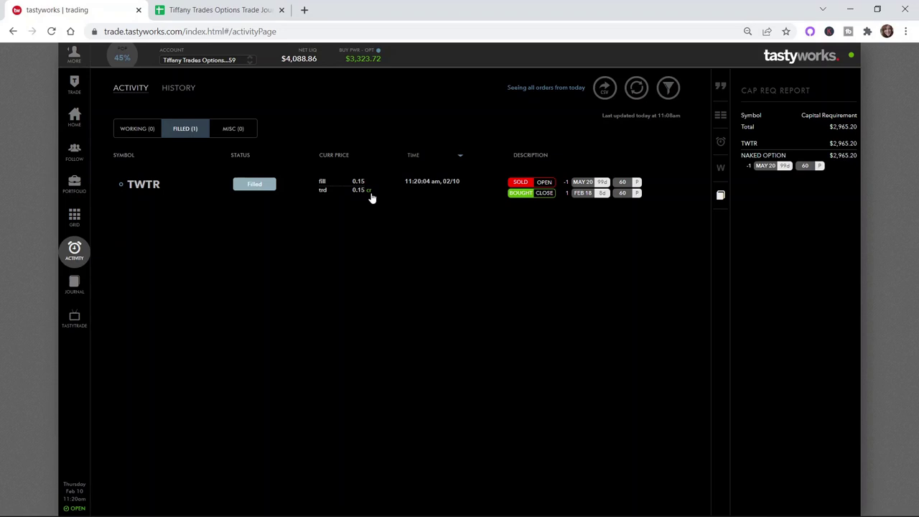
pyautogui.hotkey('alt', 'Left')
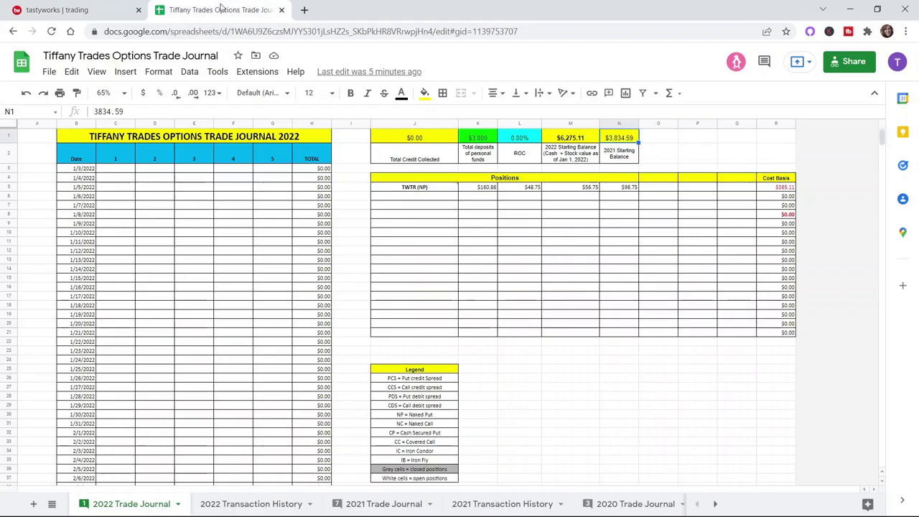
pyautogui.click(223, 9)
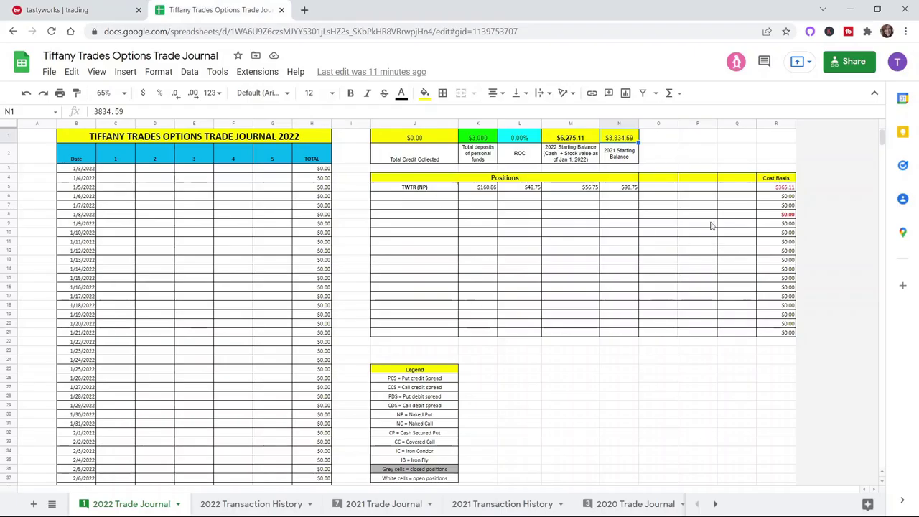
# Enter the 13.72 credit in cell O5 of the TWTR position row
pyautogui.click(656, 190)
pyautogui.write('13.72')
pyautogui.press('Return')
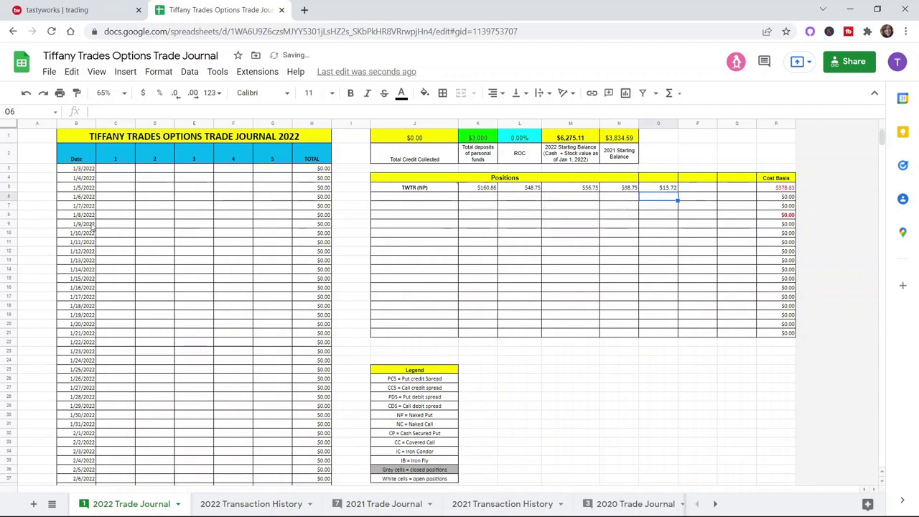
# Delete B3:H40 shifting cells up so 2/10/2022 leads, then enter 13.72 in C3
pyautogui.moveTo(67, 172); pyautogui.dragTo(304, 416)
pyautogui.rightClick(225, 318)
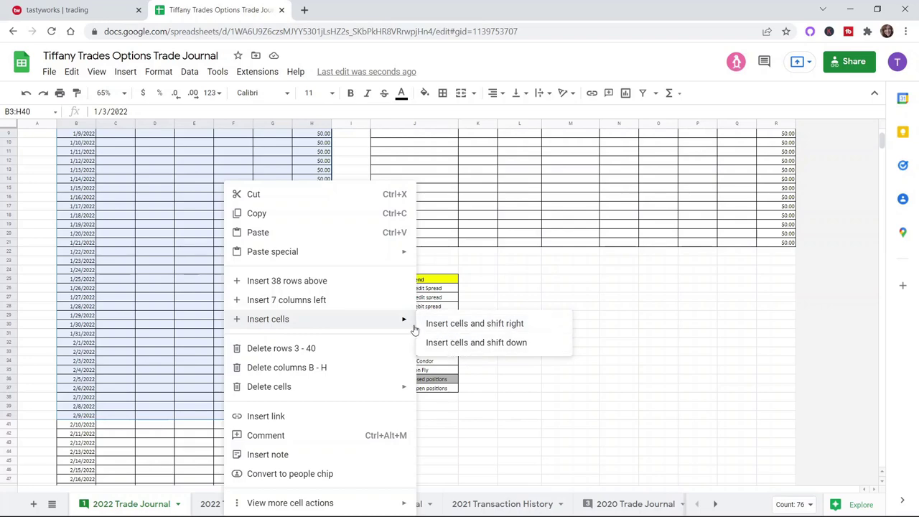
pyautogui.moveTo(262, 386)
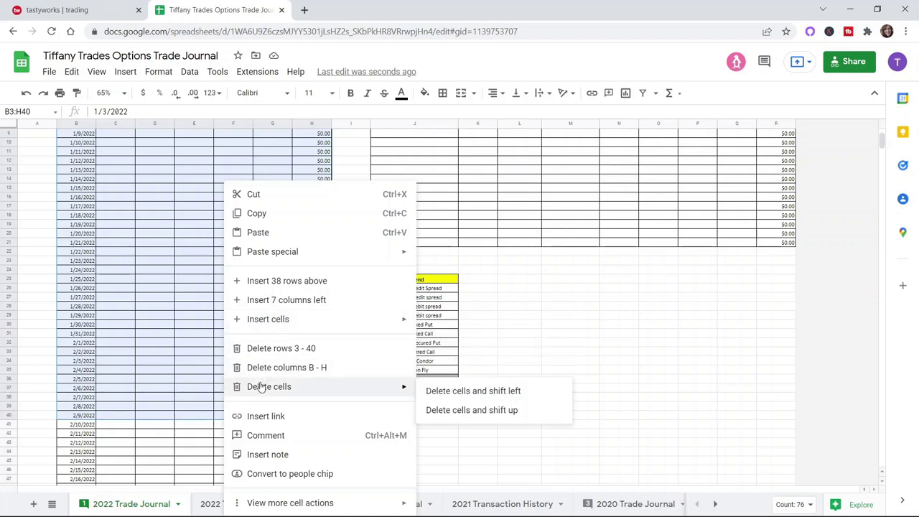
pyautogui.click(463, 409)
pyautogui.scroll(3, 236, 301)
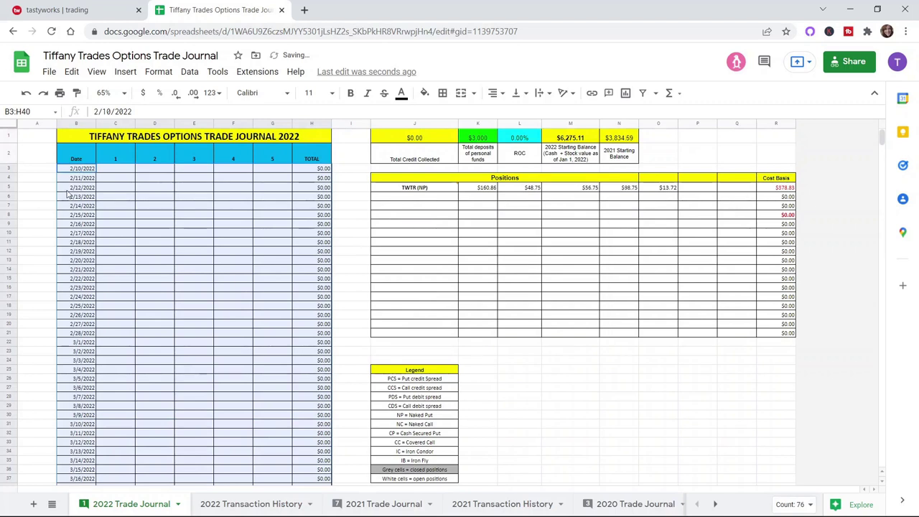
pyautogui.click(117, 170)
pyautogui.write('13.72')
pyautogui.press('Return')
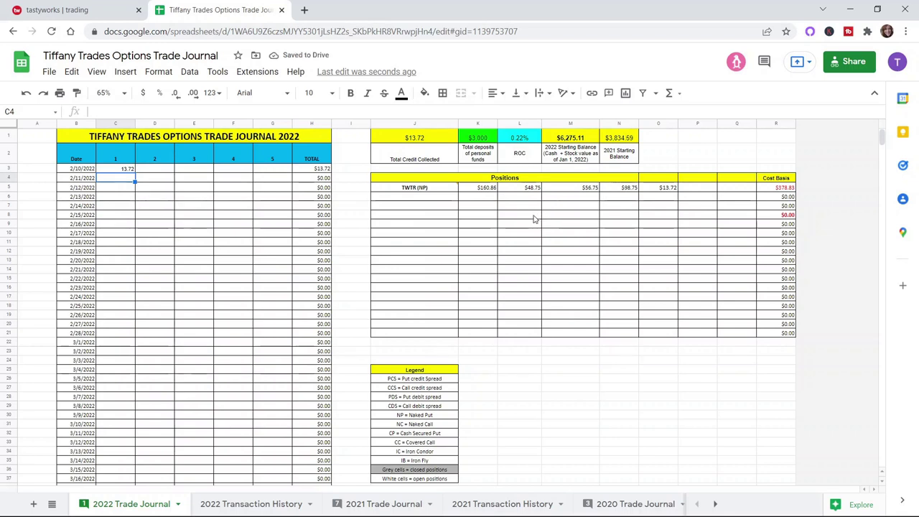
# Check the TWTR credits' sum and make the $378.83 cost basis in R5 black
pyautogui.moveTo(472, 191); pyautogui.dragTo(664, 189)
pyautogui.click(779, 189)
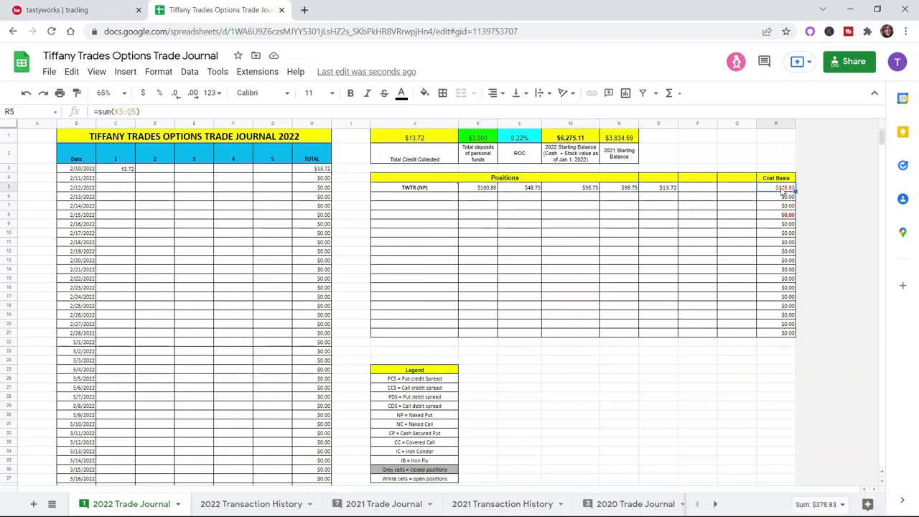
pyautogui.click(402, 92)
pyautogui.click(405, 129)
pyautogui.click(573, 215)
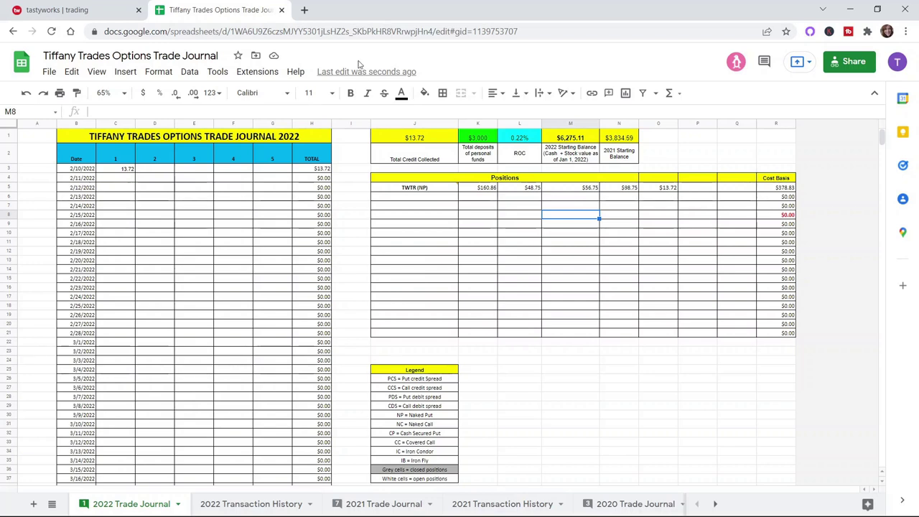
pyautogui.moveTo(438, 188)
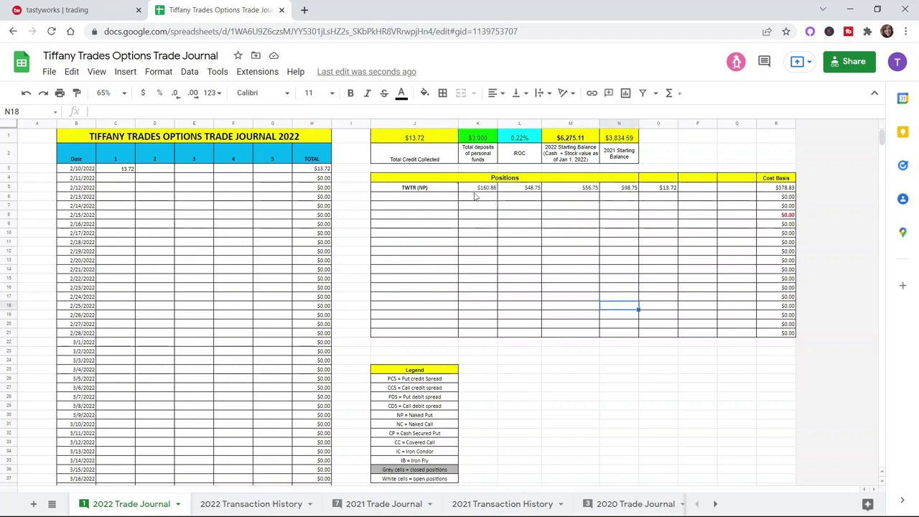
pyautogui.moveTo(476, 189); pyautogui.dragTo(651, 191)
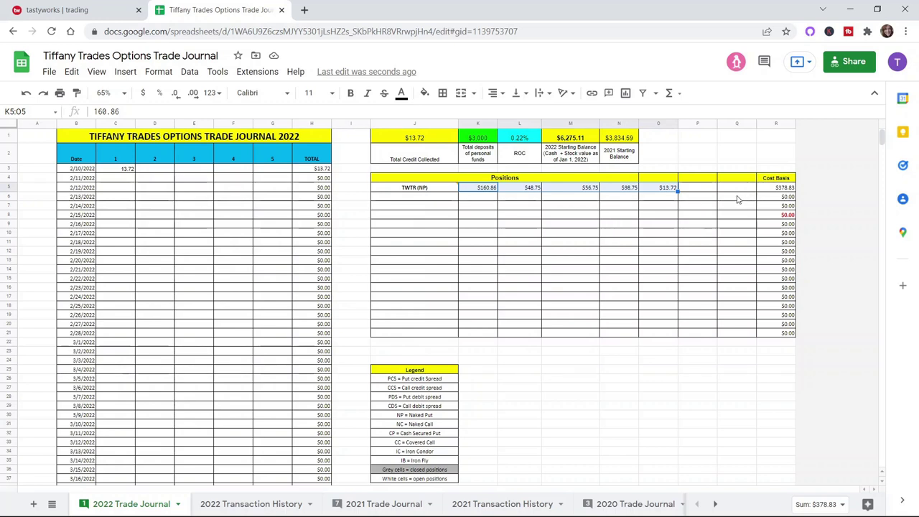
# Switch to tastyworks and open the Portfolio showing the short TWTR May 20 60 put
pyautogui.click(100, 7)
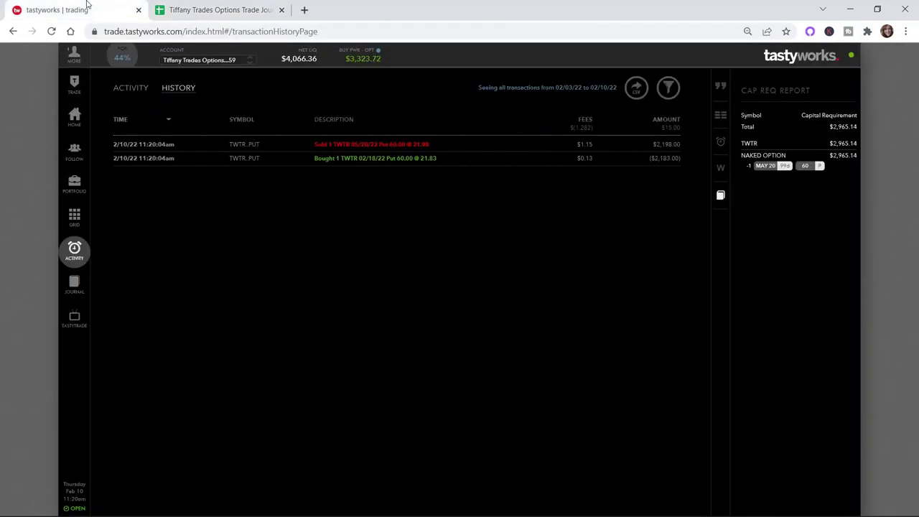
pyautogui.click(74, 181)
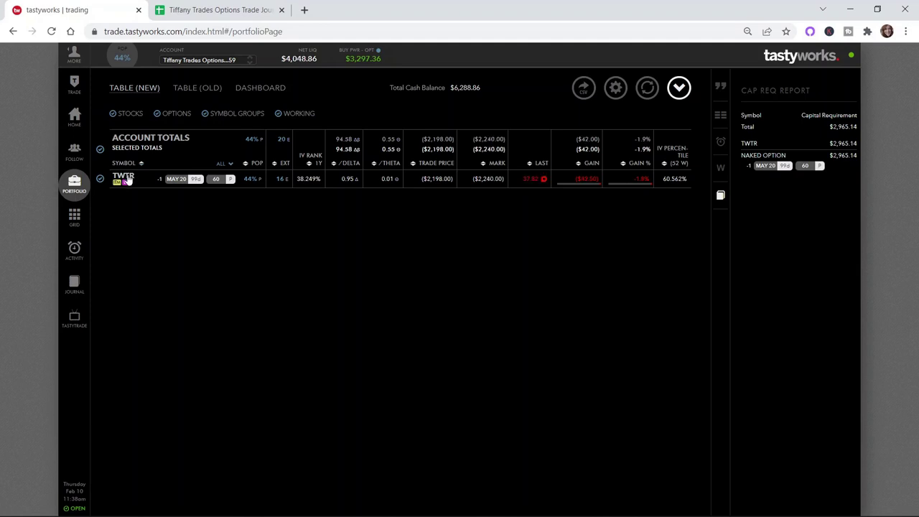
# Open a TWTR trade ticket with the option chain as a table and list its expirations
pyautogui.click(127, 178)
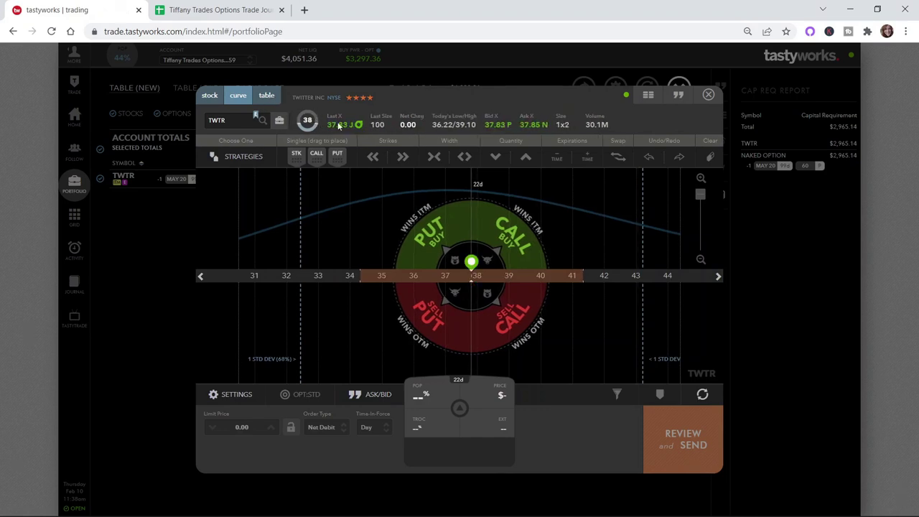
pyautogui.click(266, 98)
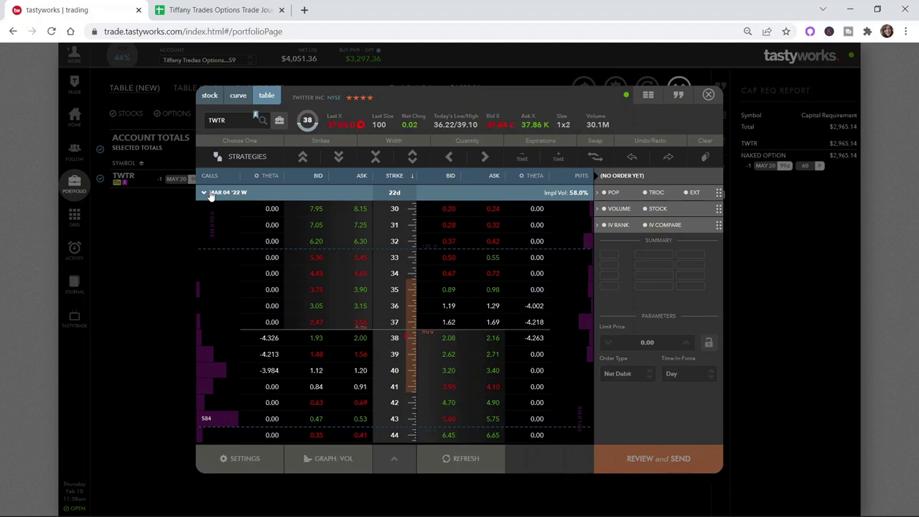
pyautogui.click(209, 194)
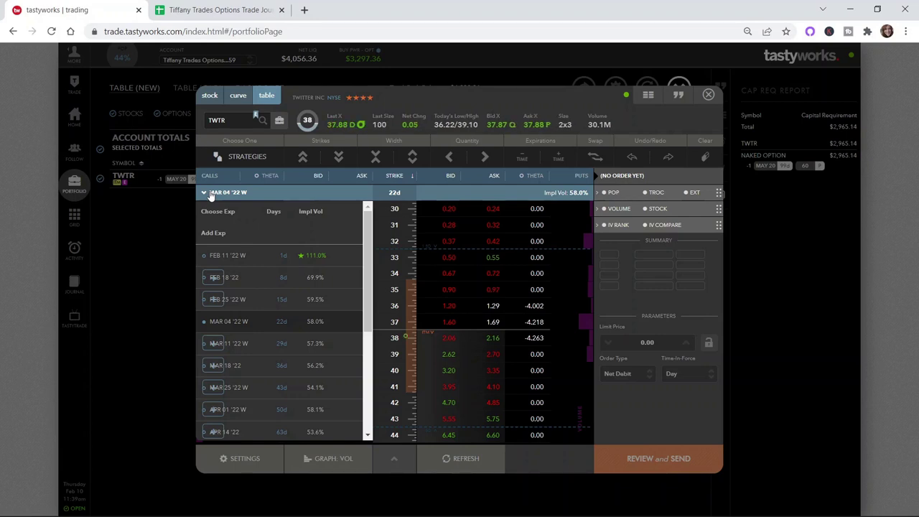
# Close the expiration list and scroll the Mar 04 '22 W chain up to strike 20
pyautogui.click(211, 194)
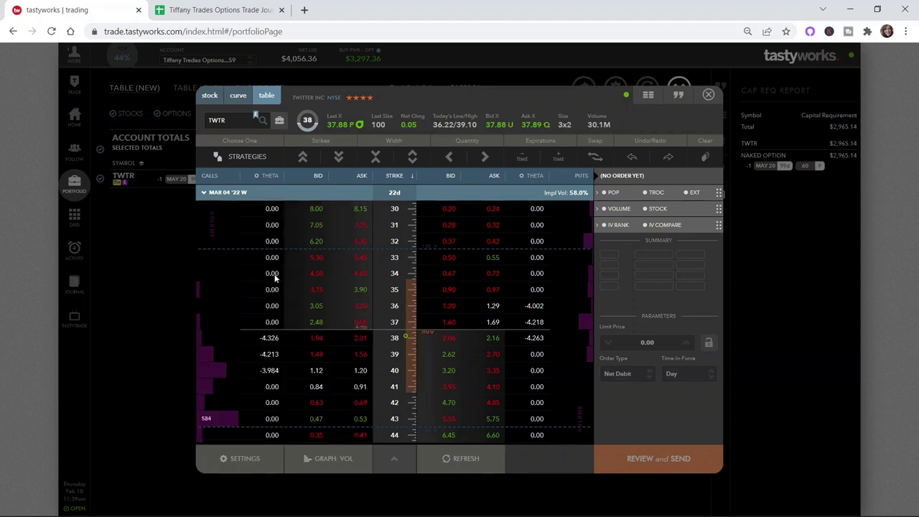
pyautogui.scroll(3, 289, 296)
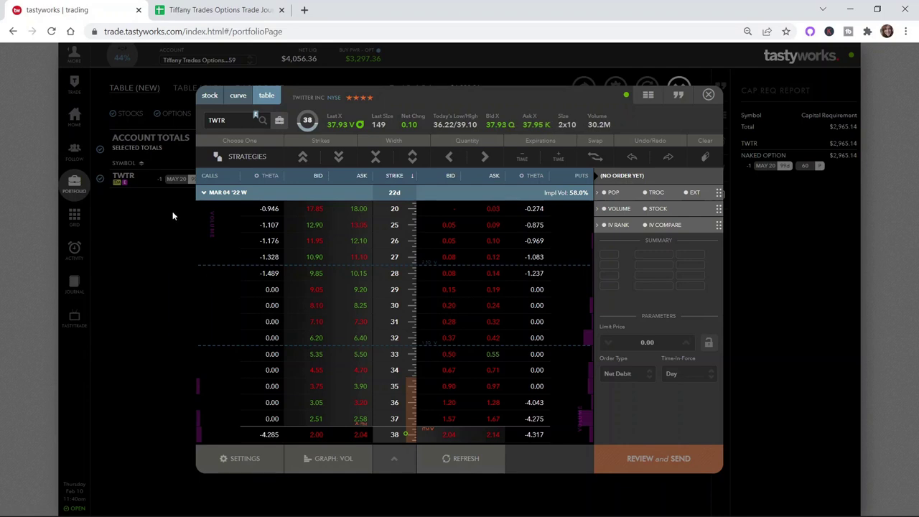
# Switch the TWTR chain to FEB 25 '22 W, then bring up the thinkorswim TWTR chart
pyautogui.click(209, 194)
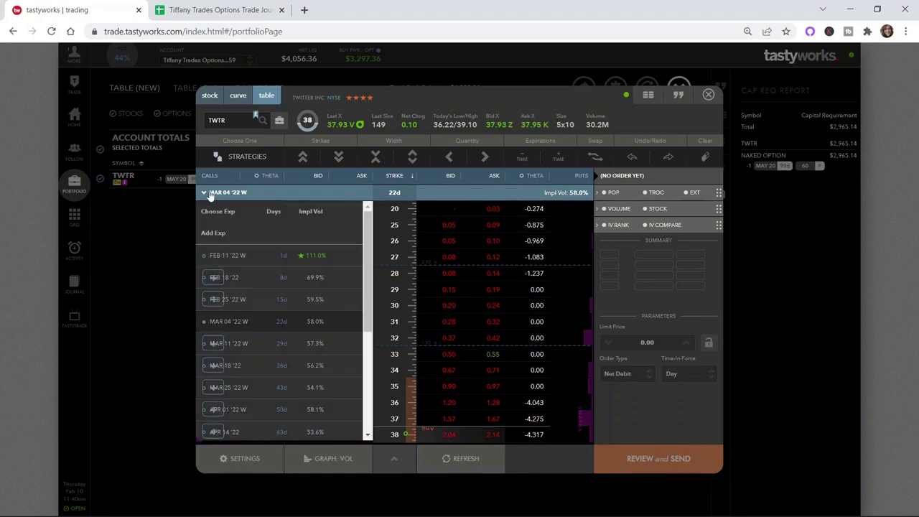
pyautogui.click(214, 299)
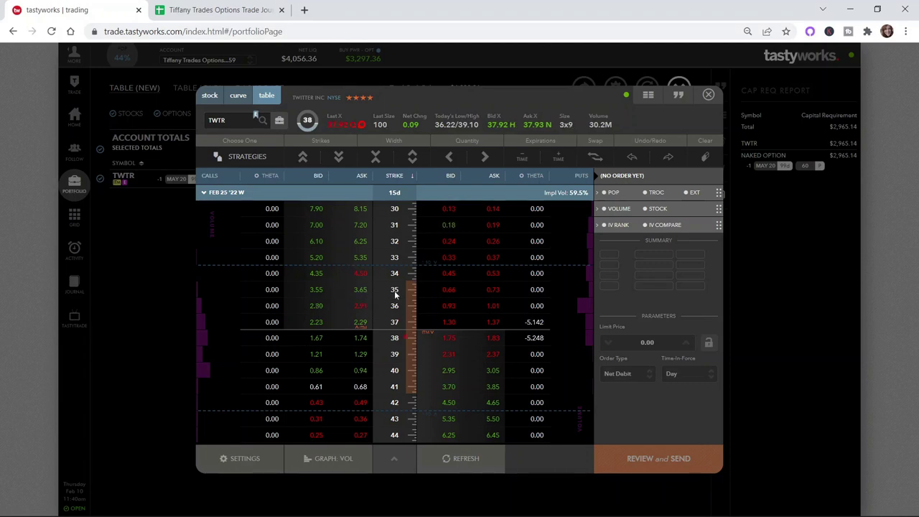
pyautogui.click(502, 511)
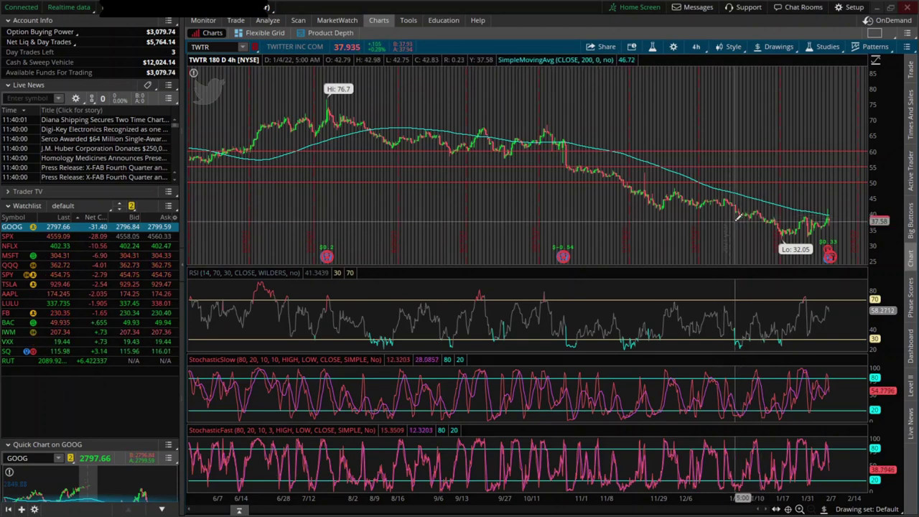
# Zoom the thinkorswim TWTR chart in on the most recent candles
pyautogui.scroll(5, 718, 173)
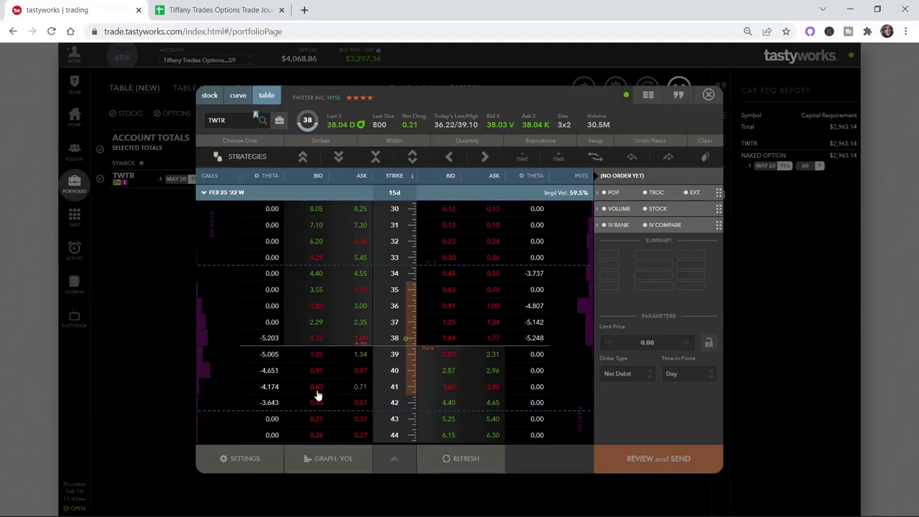
# Stage a SELL 1 order for the TWTR Feb 25 41 call at a 0.68 limit
pyautogui.click(317, 389)
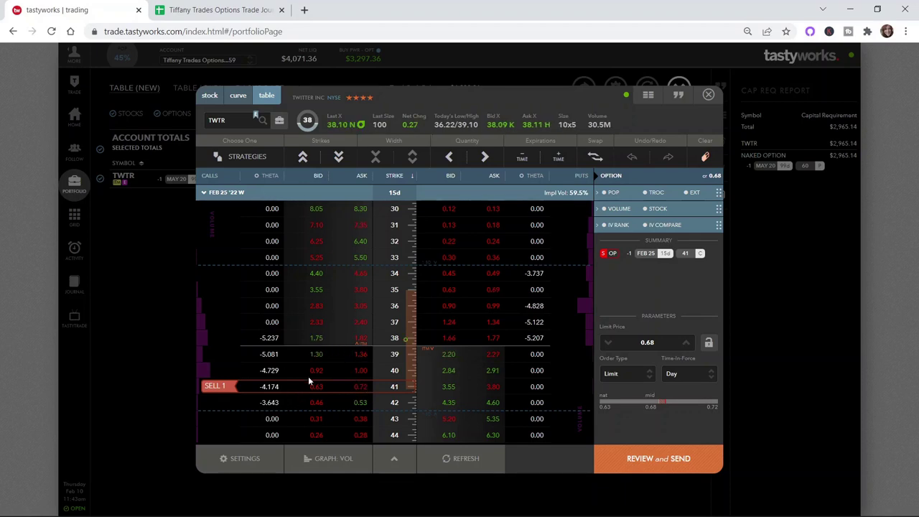
# On the payoff curve, try the short call at strikes 42 and 40, settling on 41
pyautogui.click(239, 99)
pyautogui.moveTo(543, 324); pyautogui.dragTo(571, 334)
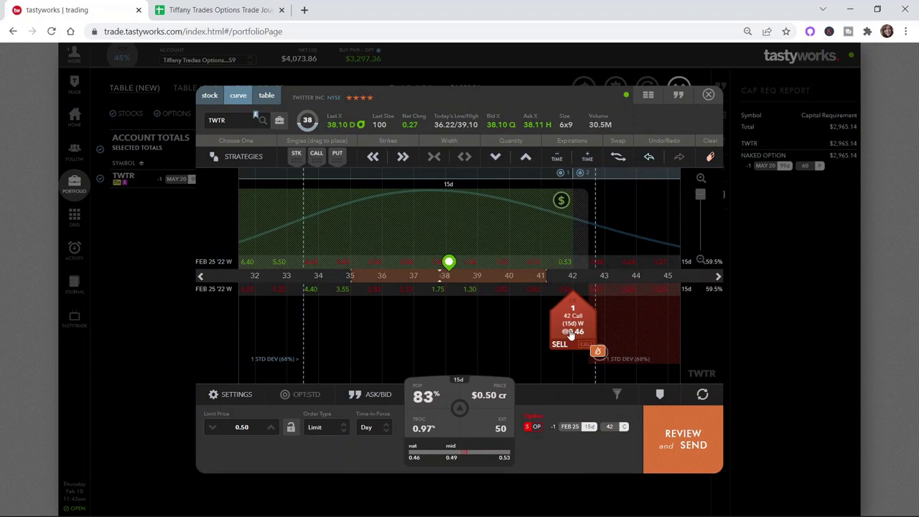
pyautogui.moveTo(572, 334)
pyautogui.mouseDown()
pyautogui.moveTo(547, 332)
pyautogui.moveTo(570, 335)
pyautogui.mouseUp()
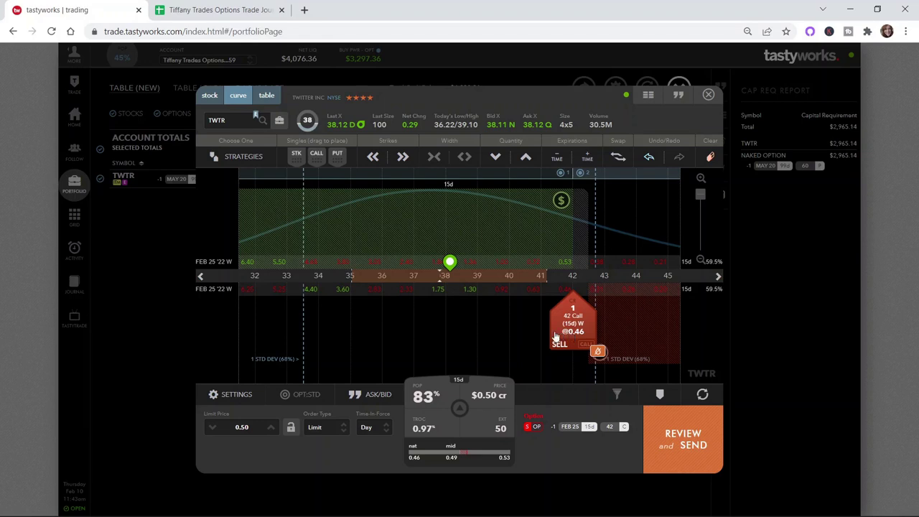
pyautogui.moveTo(571, 334); pyautogui.dragTo(547, 337)
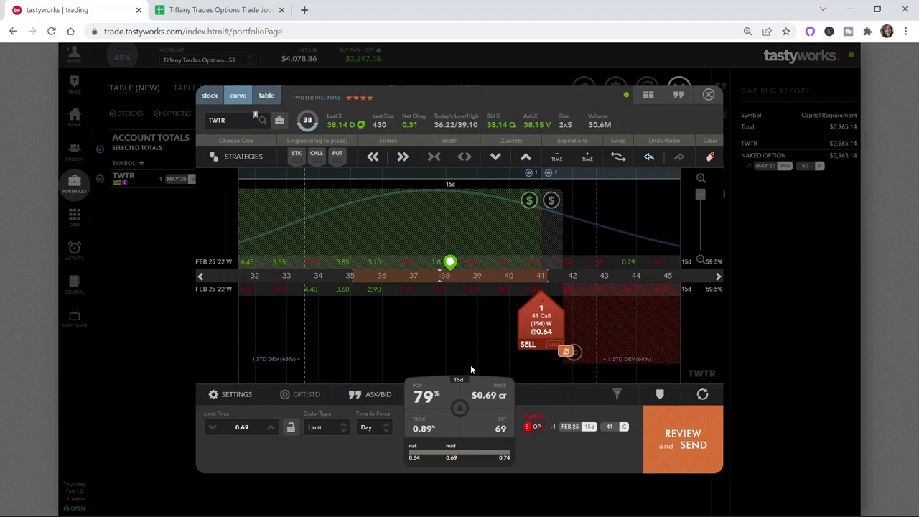
pyautogui.moveTo(524, 338); pyautogui.dragTo(500, 336)
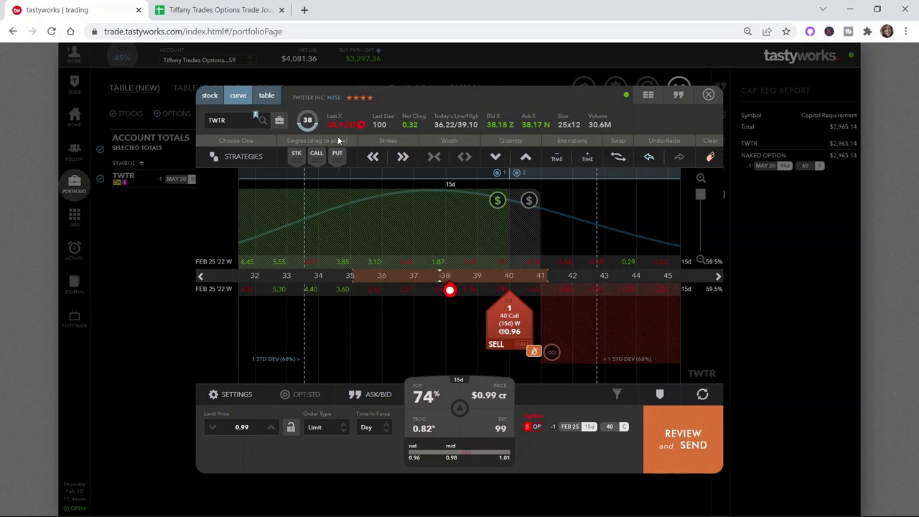
pyautogui.moveTo(517, 329); pyautogui.dragTo(540, 330)
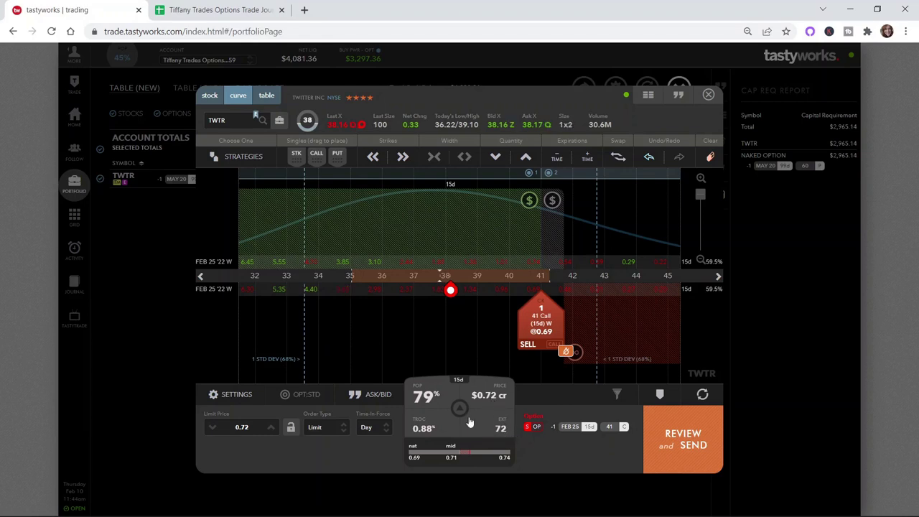
# Send the Feb 25 41 call sale and expand the TWTR position to show both legs
pyautogui.click(683, 441)
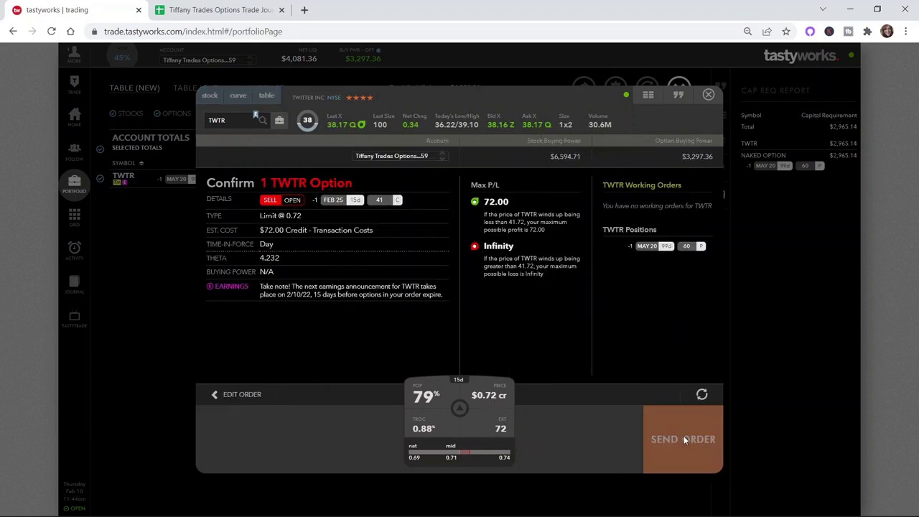
pyautogui.click(682, 440)
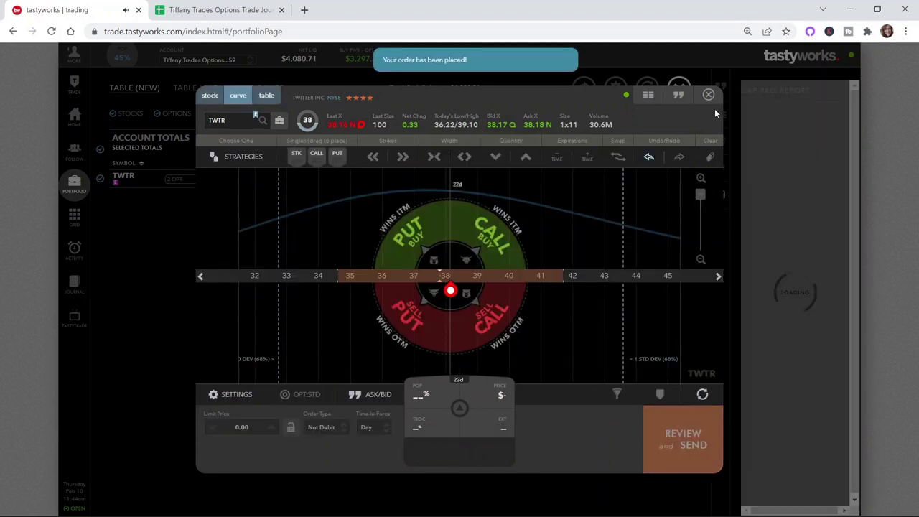
pyautogui.click(708, 95)
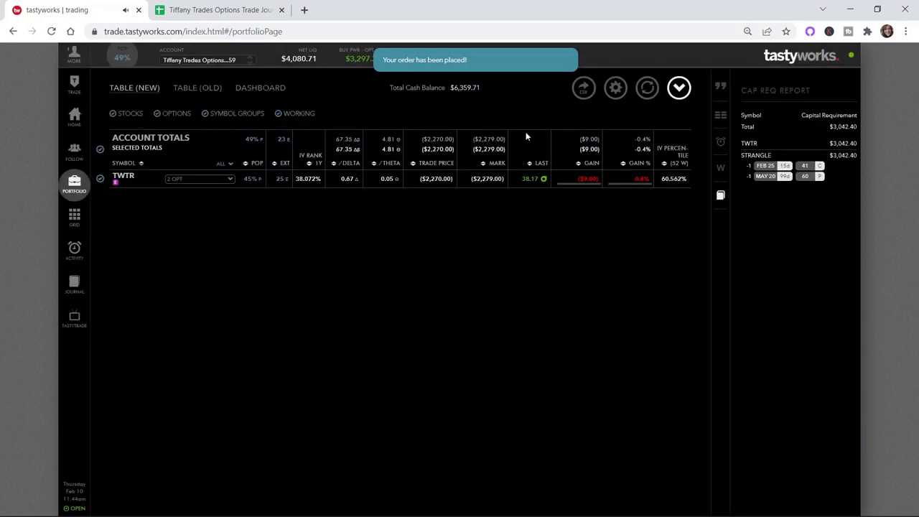
pyautogui.click(194, 178)
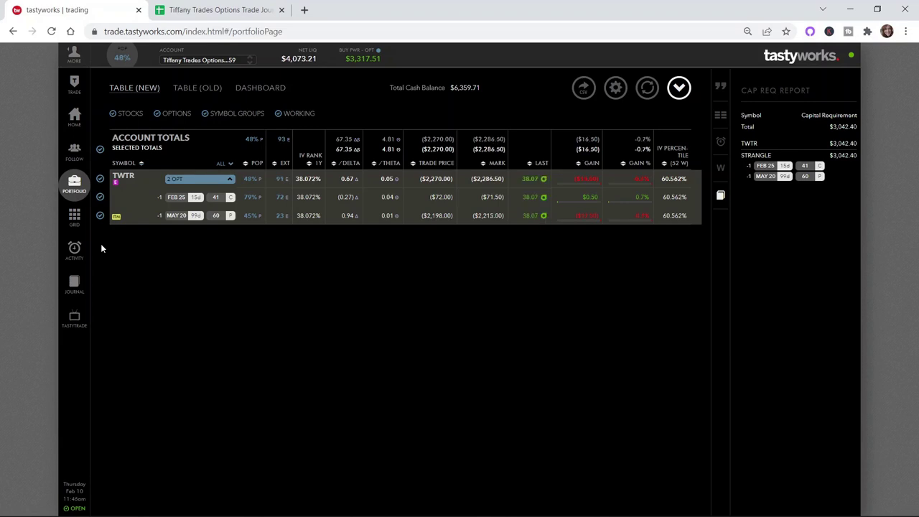
# Review the two filled TWTR orders and transaction history, then select D3 in the trade journal
pyautogui.click(74, 253)
pyautogui.click(125, 86)
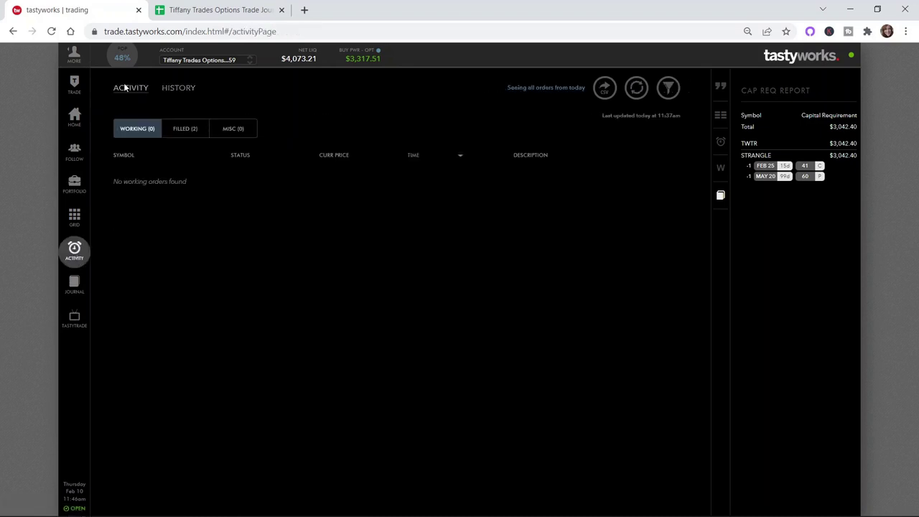
pyautogui.click(197, 134)
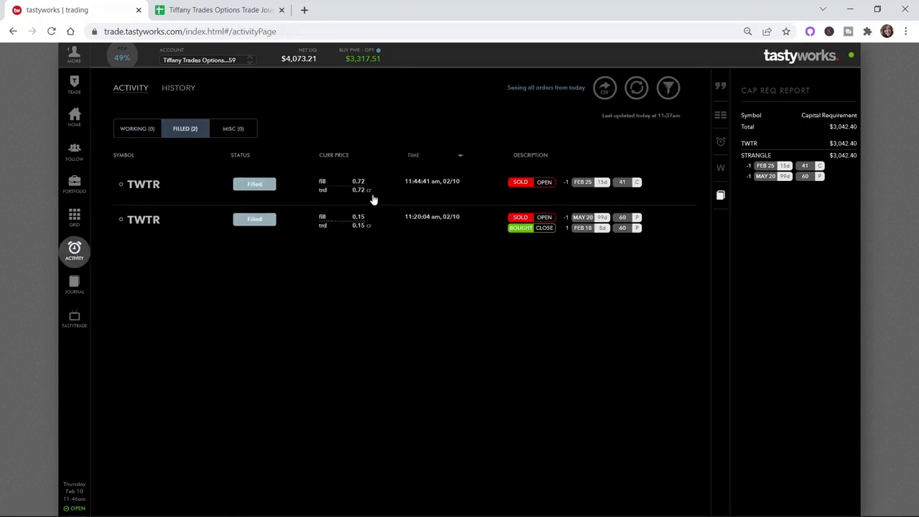
pyautogui.click(178, 87)
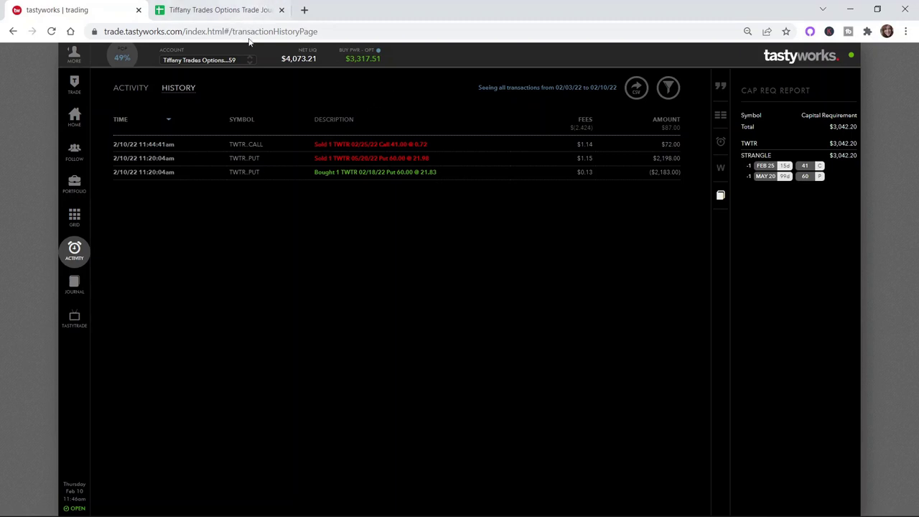
pyautogui.click(205, 8)
pyautogui.click(152, 170)
# Log the 70.86 credit in D3 and fill the TWTR entries K5:O5 yellow
pyautogui.write('70.86')
pyautogui.click(415, 198)
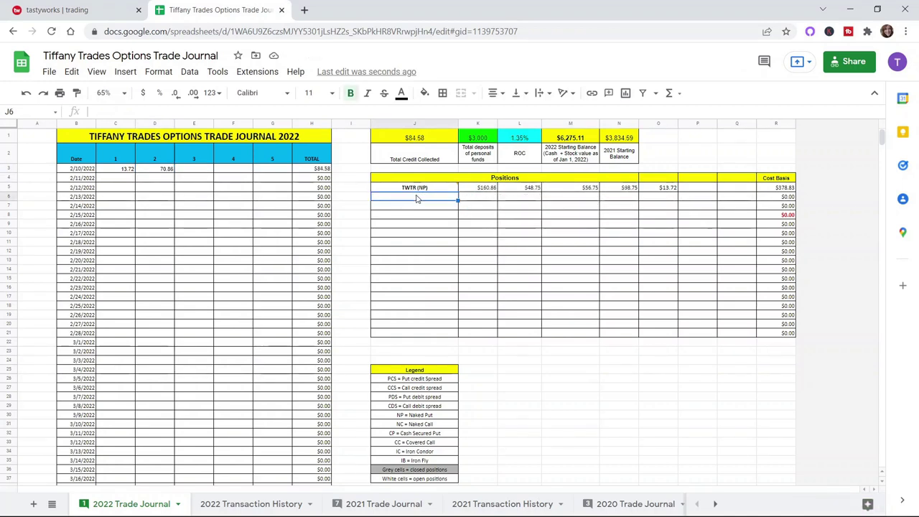
pyautogui.moveTo(662, 192); pyautogui.dragTo(490, 192)
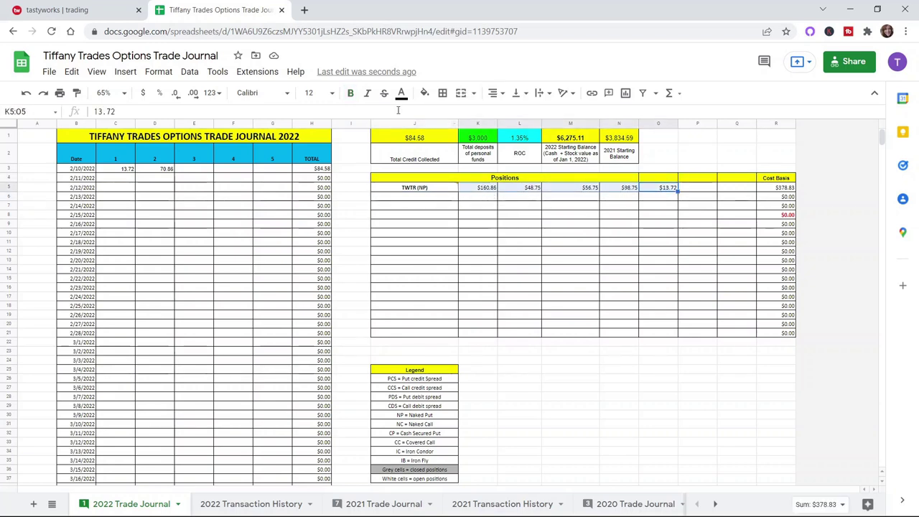
pyautogui.click(424, 92)
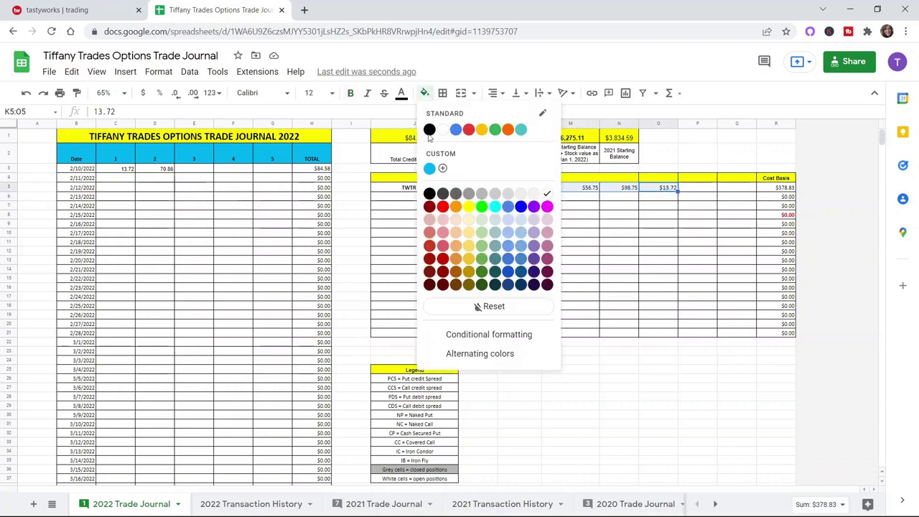
pyautogui.click(468, 206)
# Enter 70.86 in P5 on the TWTR row and give it a cyan fill
pyautogui.click(686, 190)
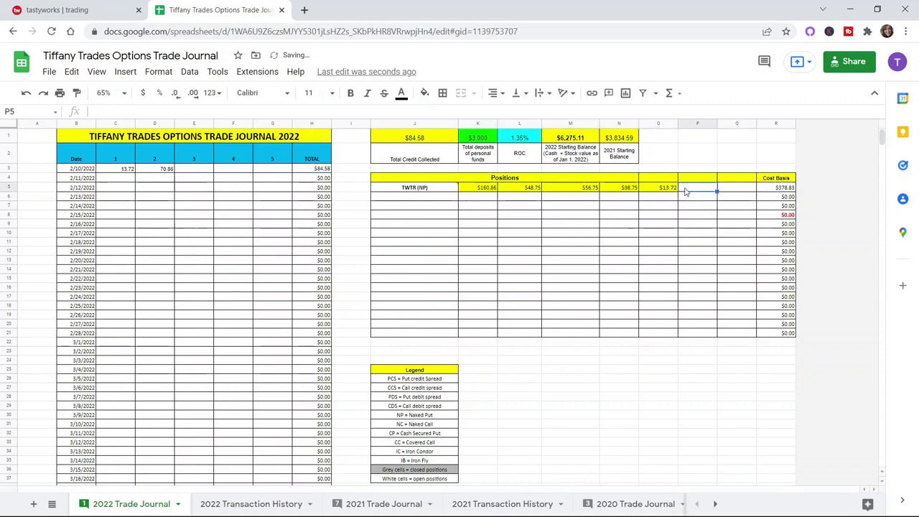
pyautogui.write('70.86')
pyautogui.press('Return')
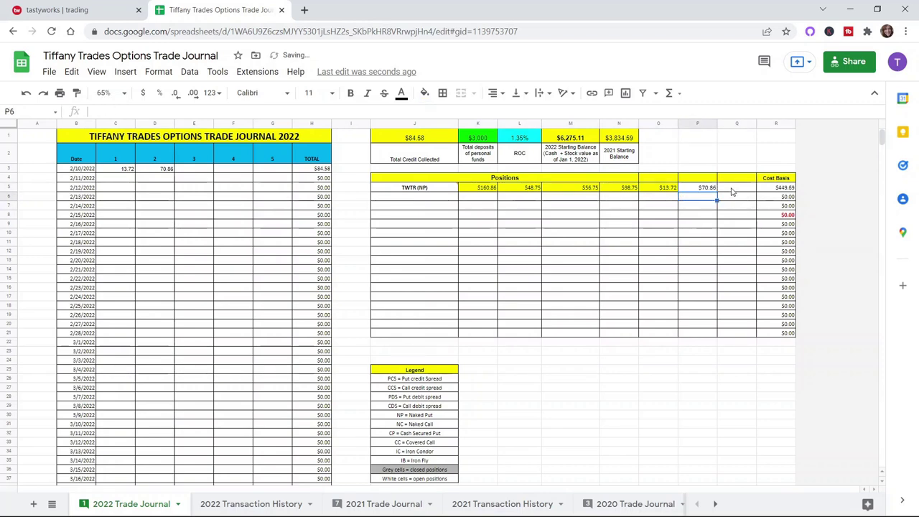
pyautogui.click(703, 190)
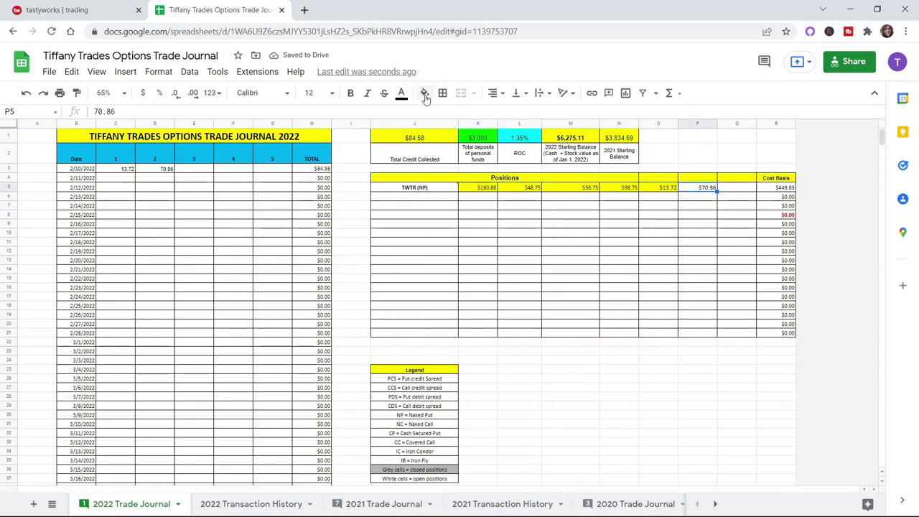
pyautogui.click(424, 93)
pyautogui.click(495, 208)
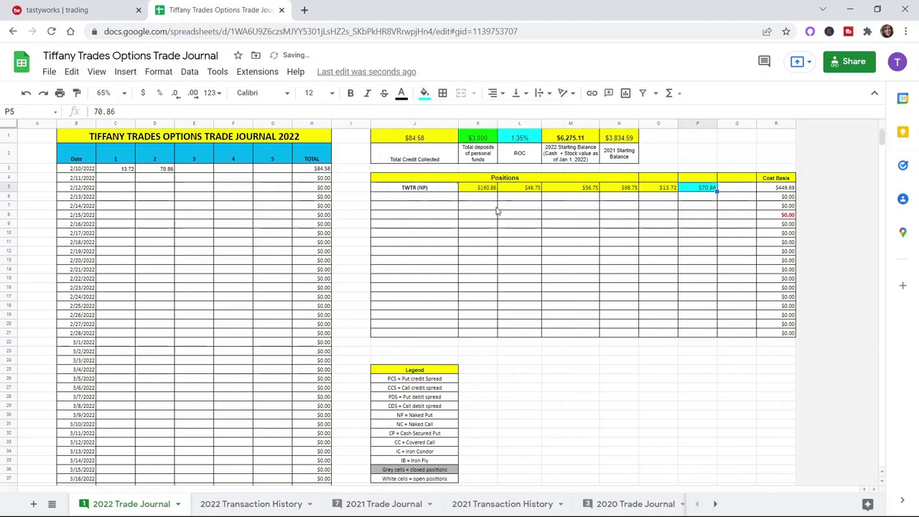
pyautogui.click(706, 213)
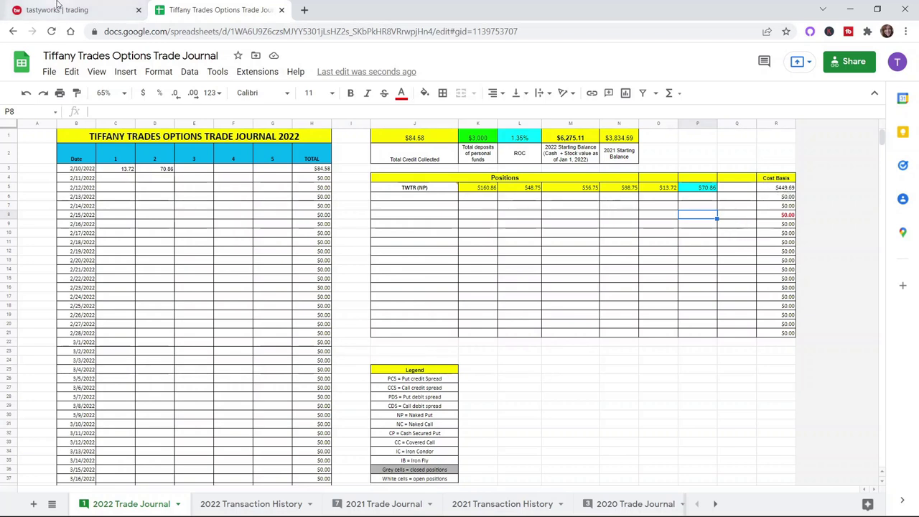
# Return to the tastyworks portfolio and expand TWTR to show the Feb 25 41 call and May 20 60 put
pyautogui.click(58, 10)
pyautogui.click(73, 189)
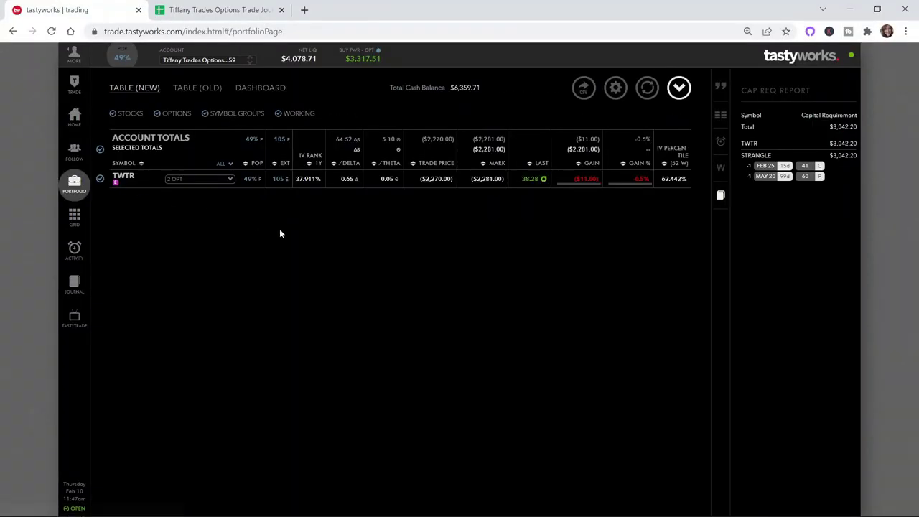
pyautogui.click(203, 178)
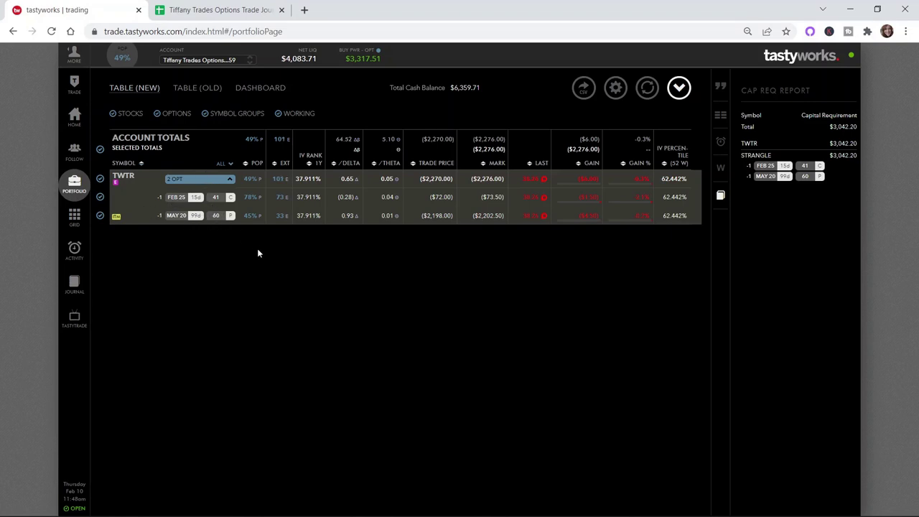
# Collapse the TWTR strangle's 2 OPT legs back into one summary row
pyautogui.click(206, 179)
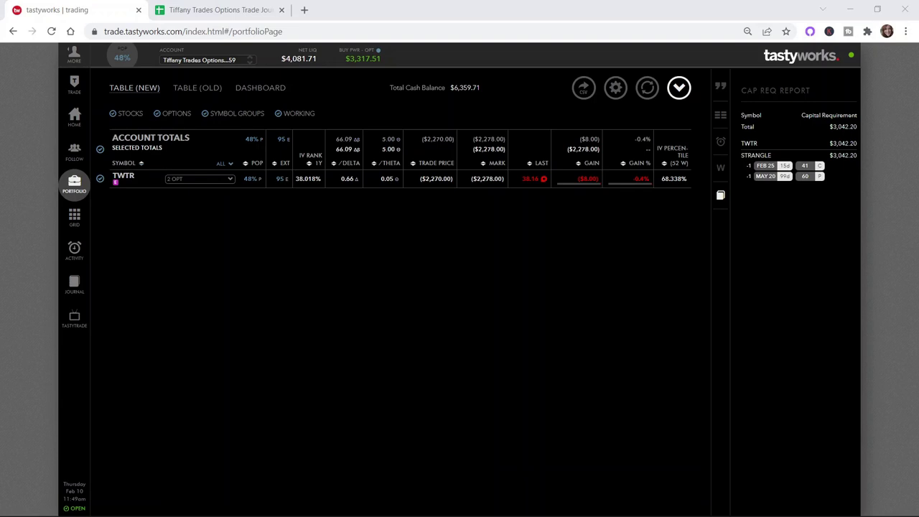